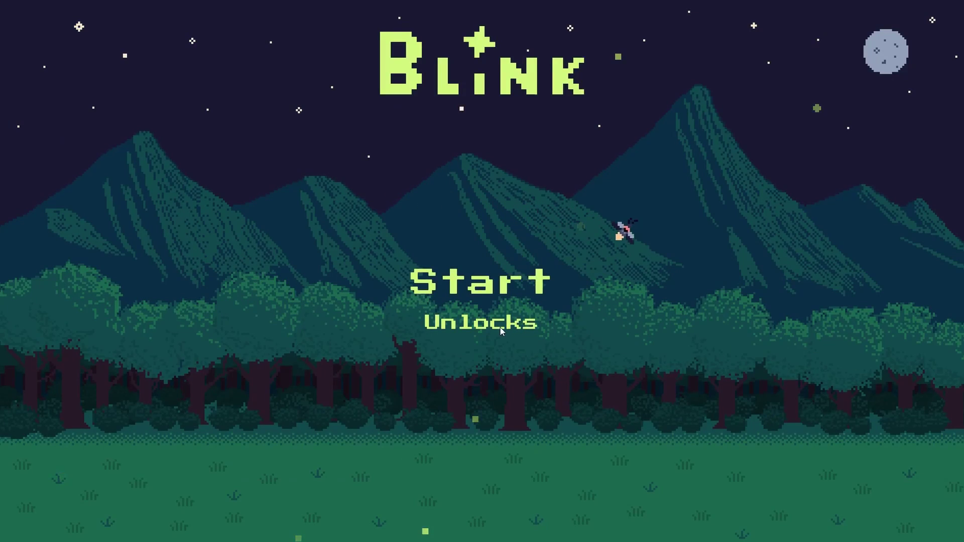
Step: In the game, view the unlocks, then walk up through the forest to the beach and swim right
{"action": "left_click", "coordinate": [499, 327]}
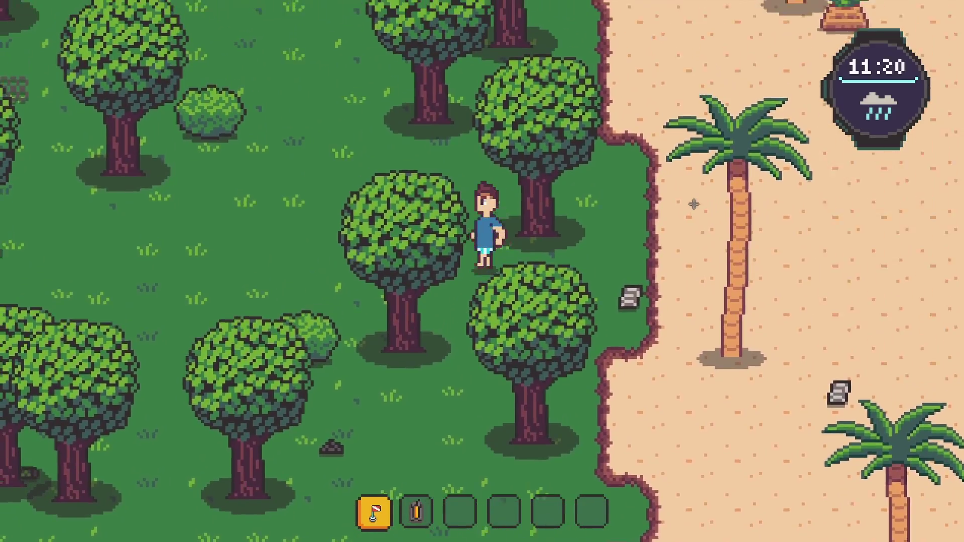
{"action": "key", "text": "a"}
{"action": "key", "text": "w"}
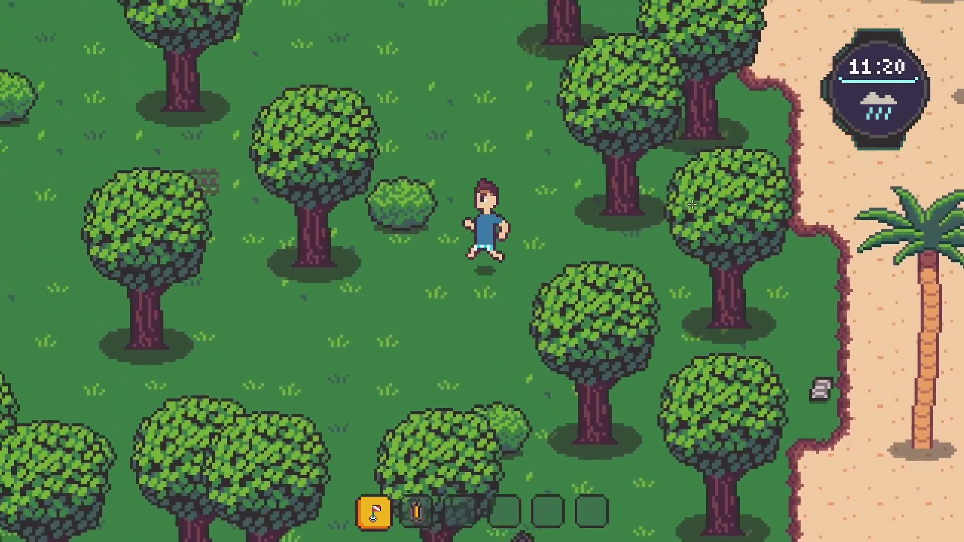
{"action": "key", "text": "w"}
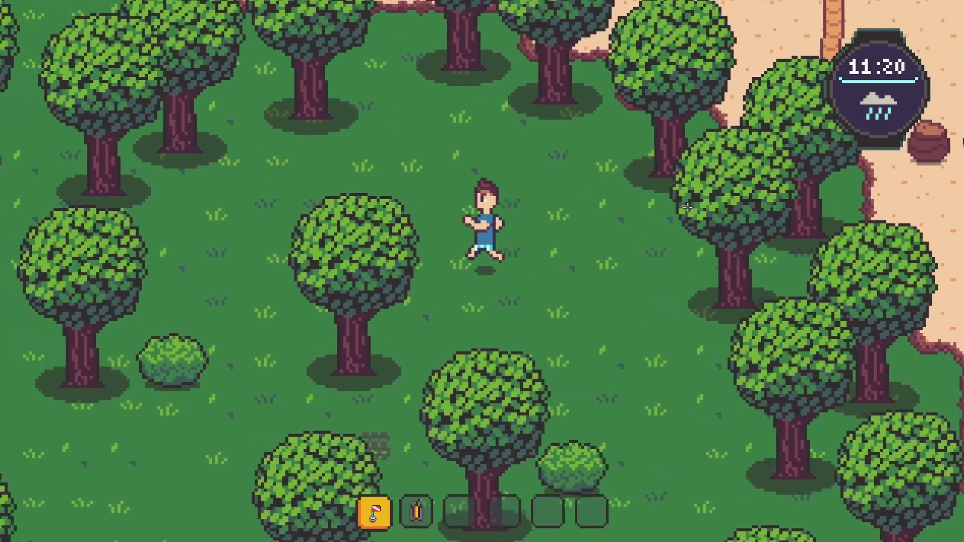
{"action": "key", "text": "w"}
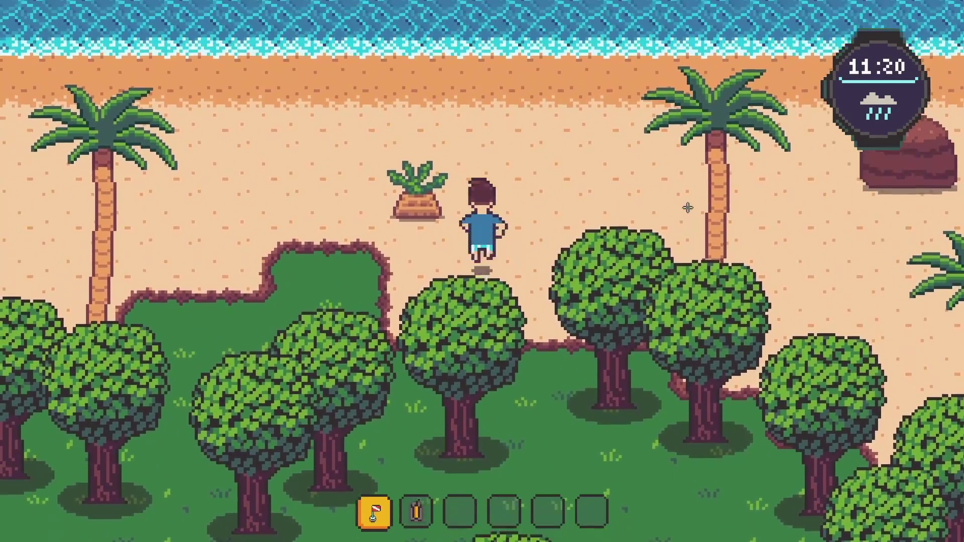
{"action": "key", "text": "w"}
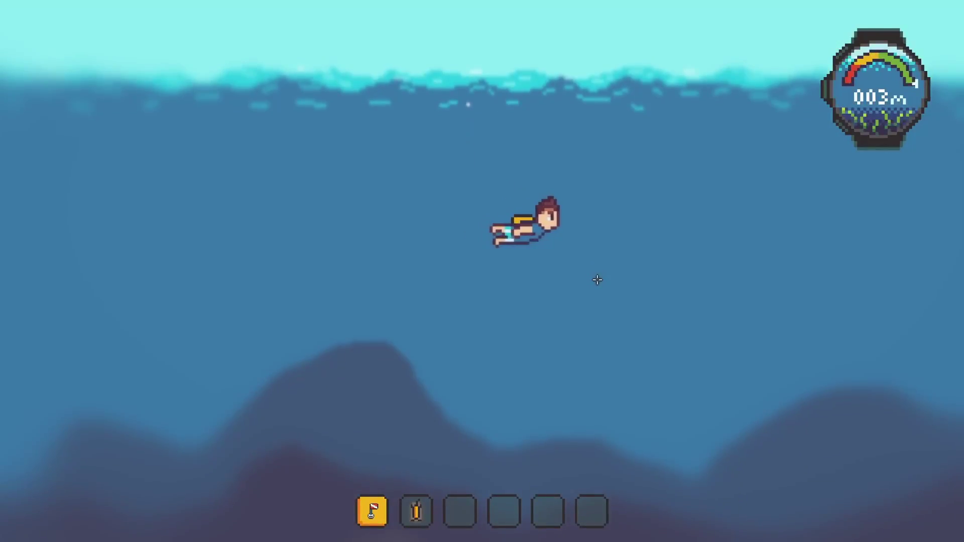
{"action": "key", "text": "d"}
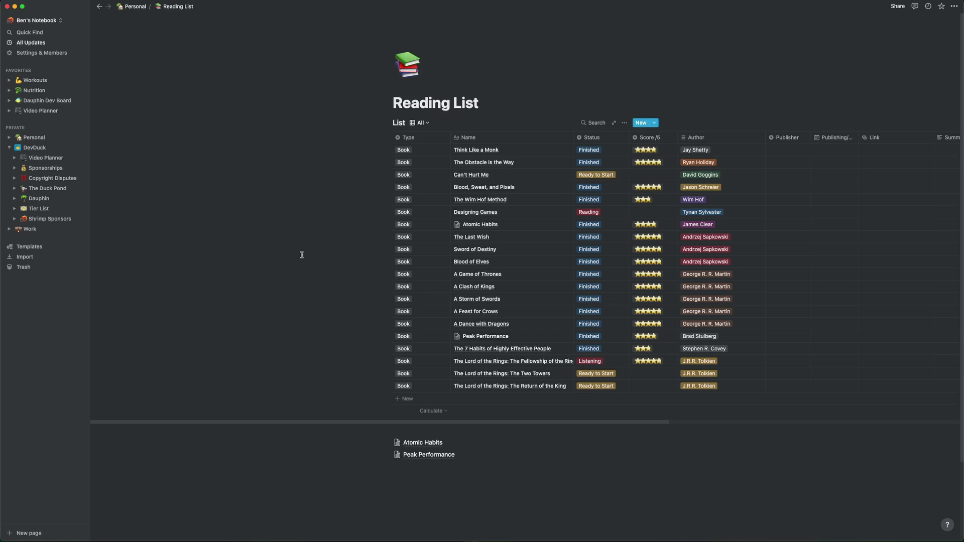
Step: Go back to Personal, then move through Nutrition, DevDuck and Dauphin to the Dauphin Dev Board
{"action": "key", "text": "super+bracketleft"}
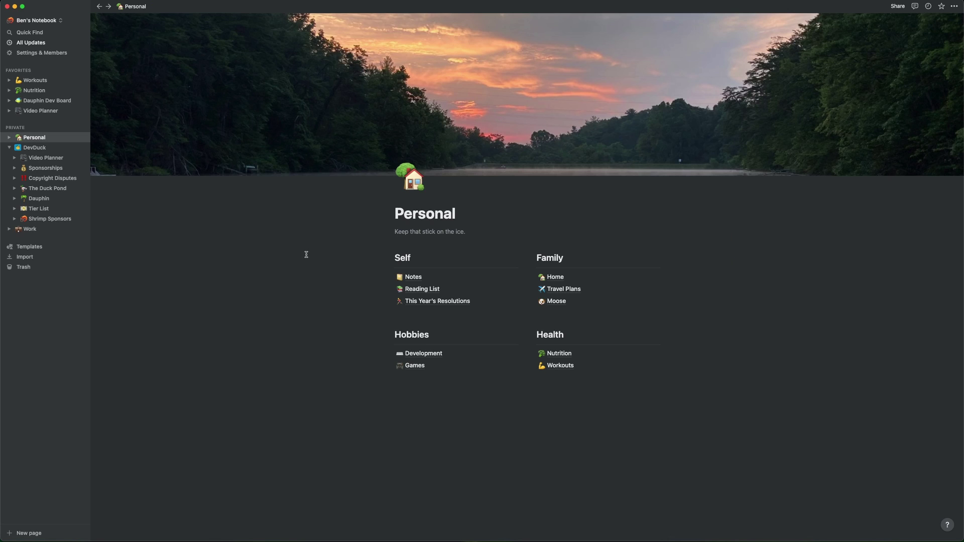
{"action": "left_click", "coordinate": [557, 353]}
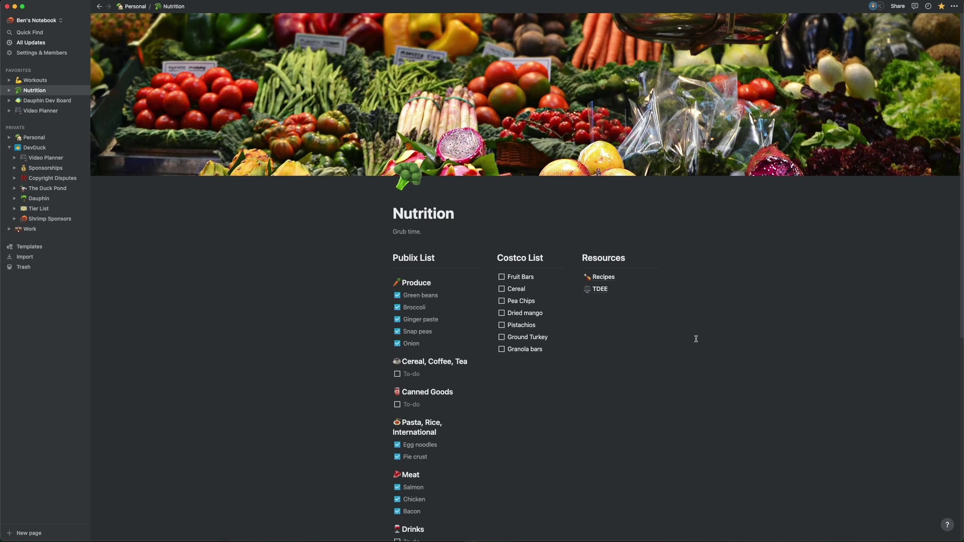
{"action": "scroll", "coordinate": [696, 339], "scroll_direction": "down", "scroll_amount": 4}
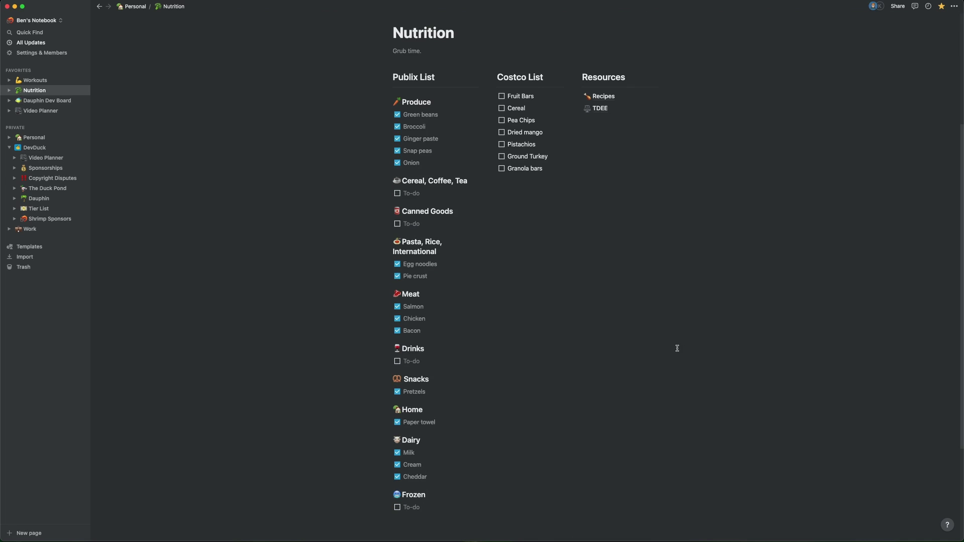
{"action": "left_click", "coordinate": [30, 148]}
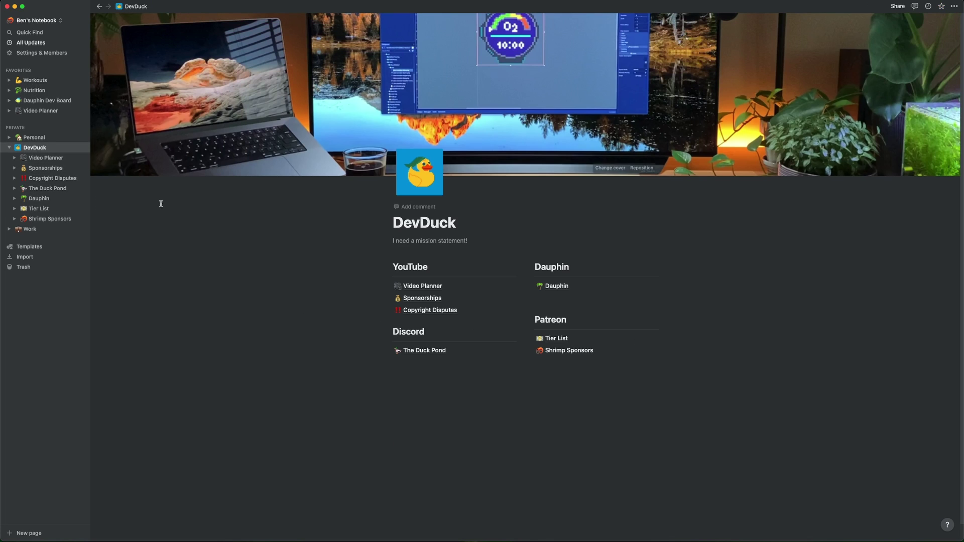
{"action": "left_click", "coordinate": [550, 286]}
{"action": "left_click", "coordinate": [442, 286]}
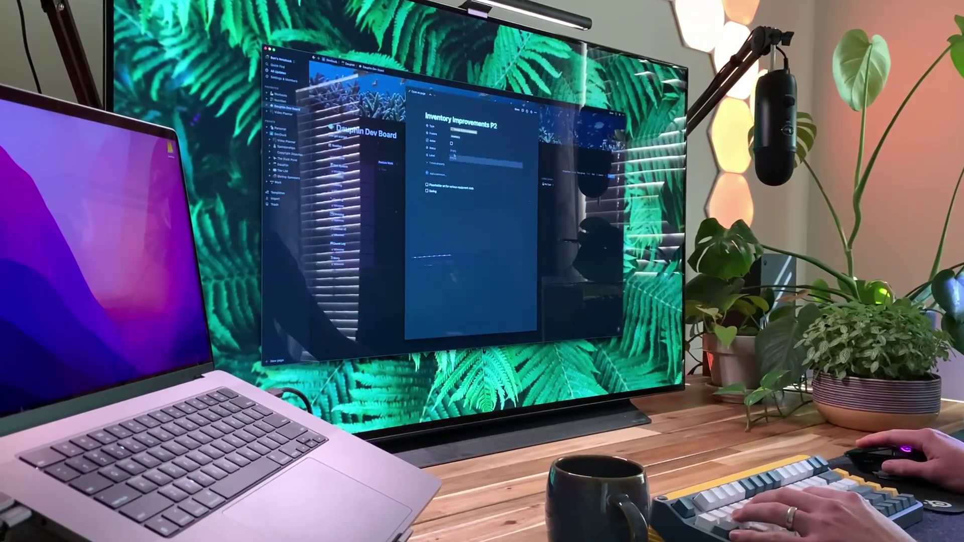
Step: List the available Status options for the task
{"action": "left_click", "coordinate": [452, 149]}
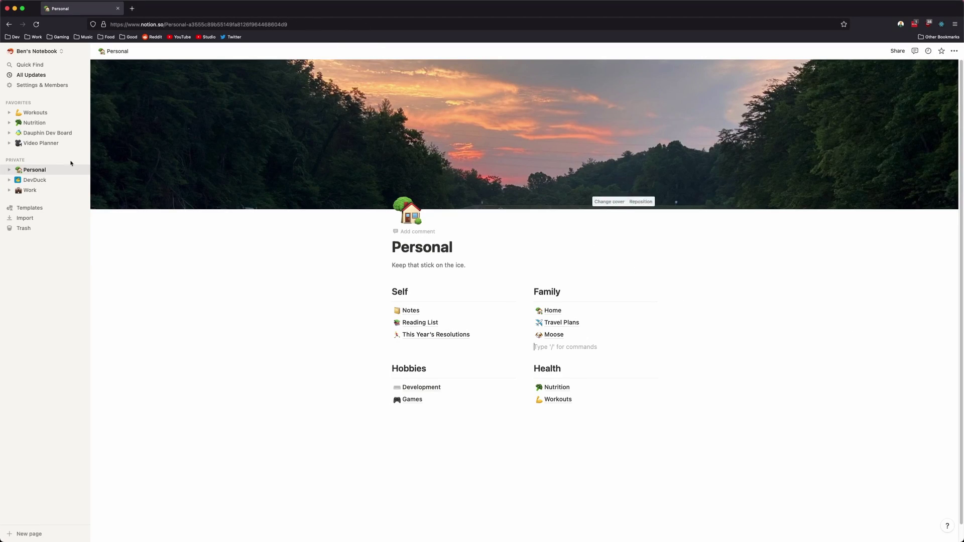
Step: From the DevDuck page, choose Get Mac app in the workspace menu to download the desktop app
{"action": "left_click", "coordinate": [35, 180]}
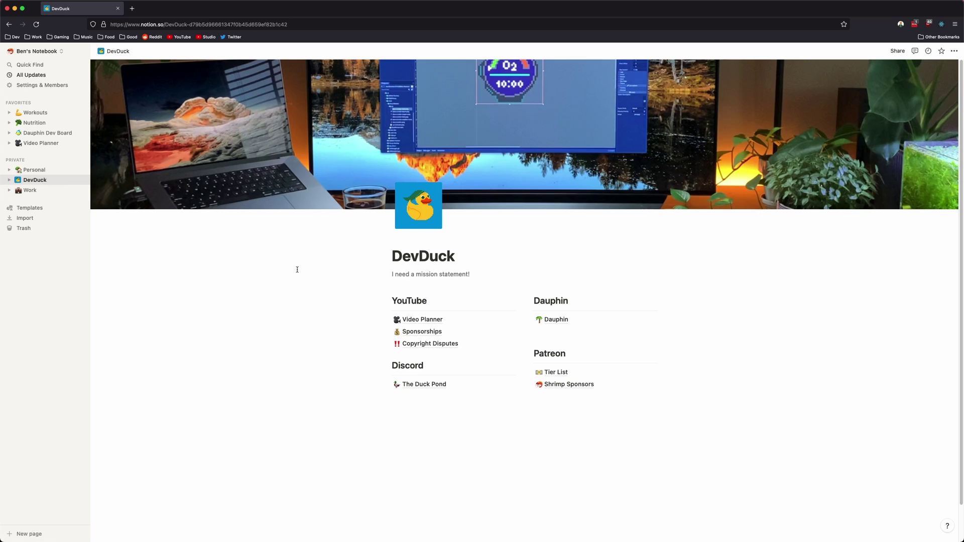
{"action": "left_click", "coordinate": [38, 51]}
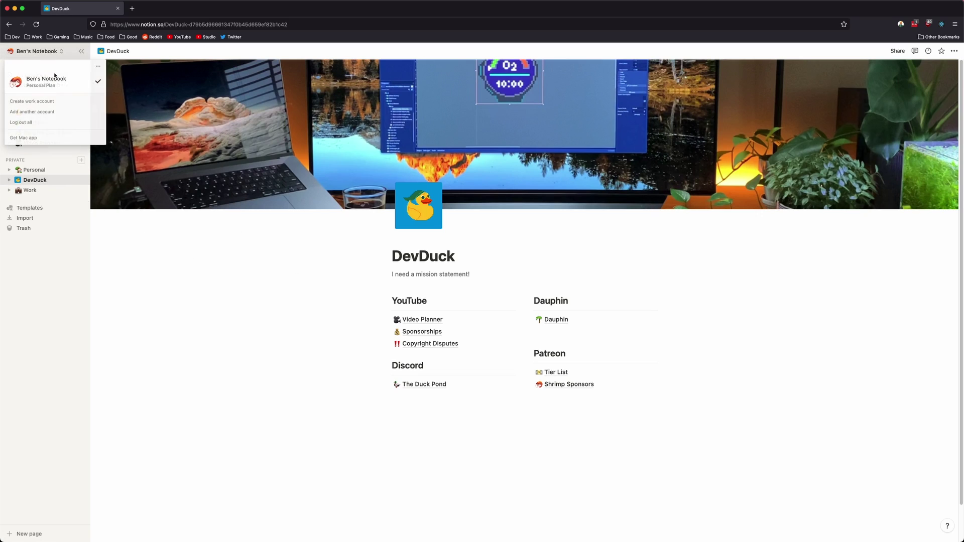
{"action": "left_click", "coordinate": [43, 140]}
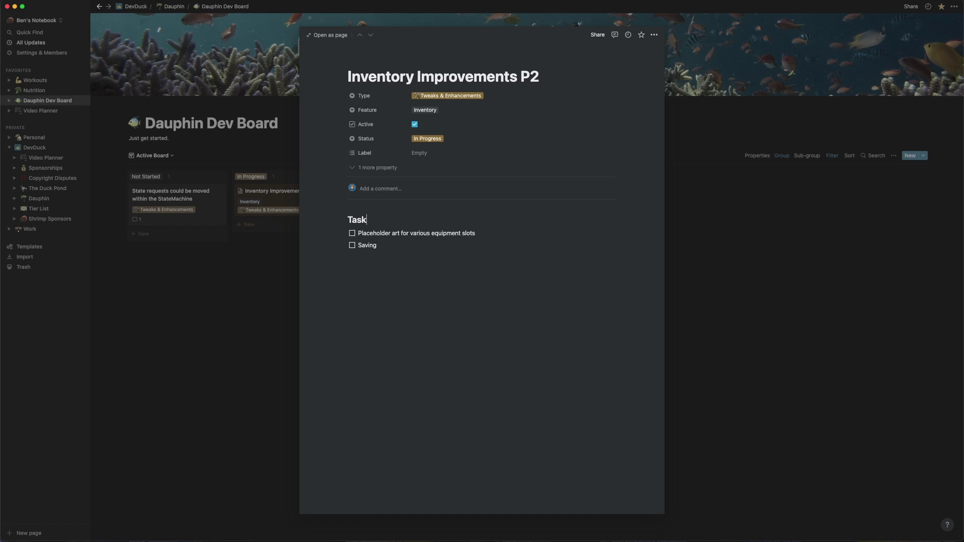
Step: Start a comment on the task reading 'Could just use a `'
{"action": "left_click", "coordinate": [381, 188]}
{"action": "type", "text": "Could just use a `"}
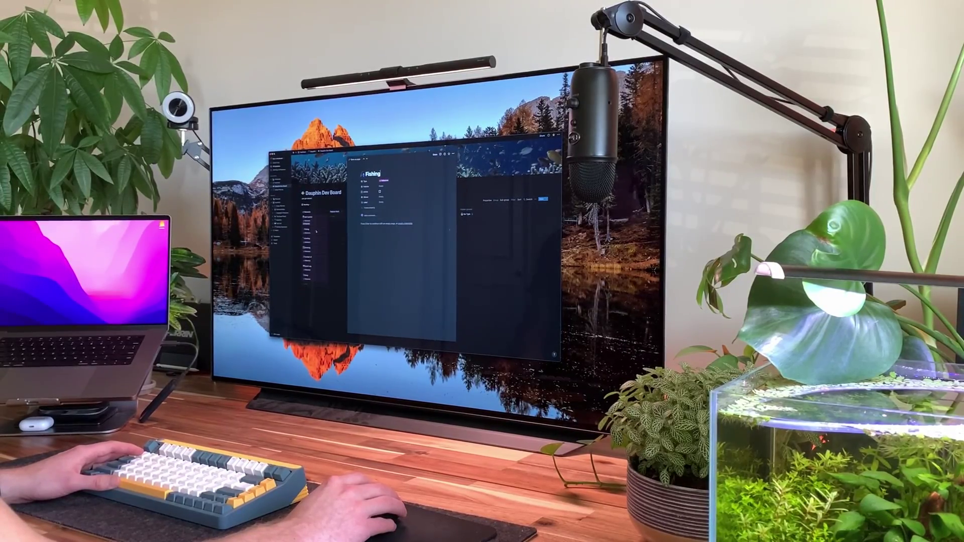
Step: Close the Fishing task, leave the Dauphin Dev Board and open the DevDuck page
{"action": "key", "text": "Escape"}
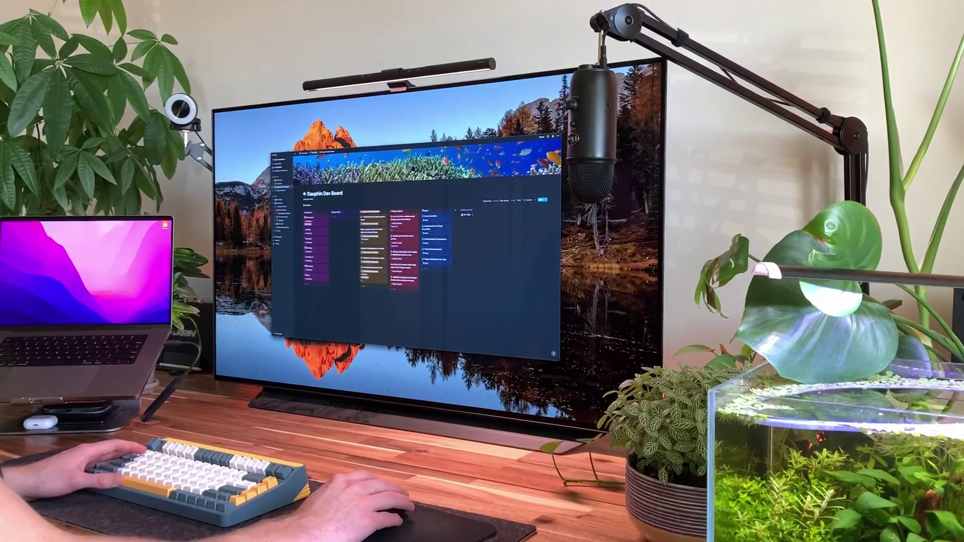
{"action": "left_click", "coordinate": [280, 203]}
{"action": "left_click", "coordinate": [281, 221]}
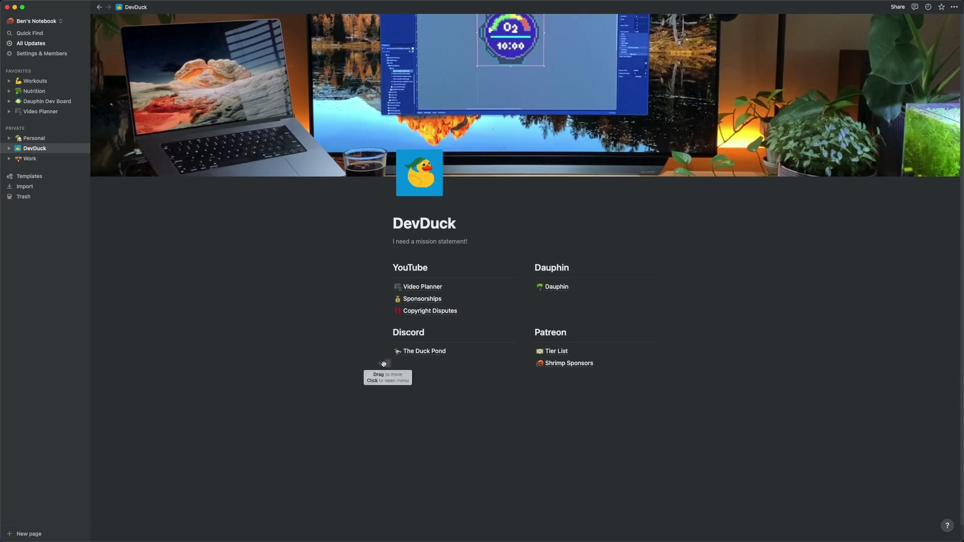
Step: Open and dismiss the block type list, then expand DevDuck in the sidebar to show its subpages
{"action": "left_click", "coordinate": [382, 363]}
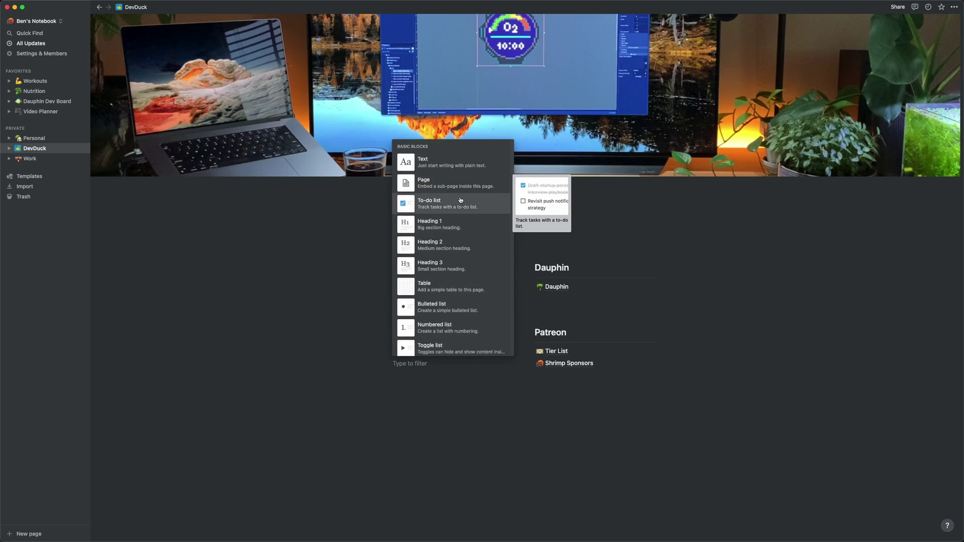
{"action": "left_click", "coordinate": [275, 308]}
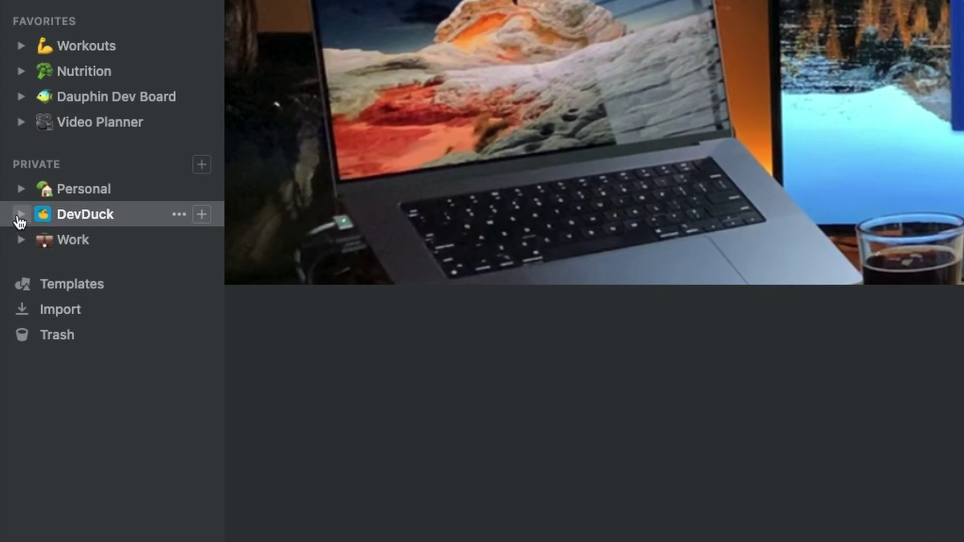
{"action": "left_click", "coordinate": [11, 158]}
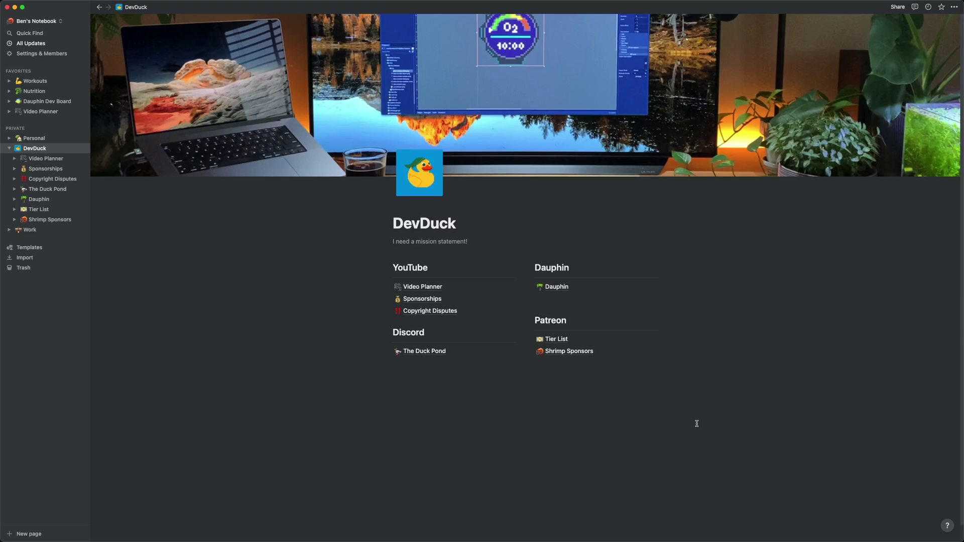
Step: Bring up the slash block list on an empty line under the Dauphin link, then dismiss it
{"action": "left_click", "coordinate": [568, 299]}
{"action": "type", "text": "/"}
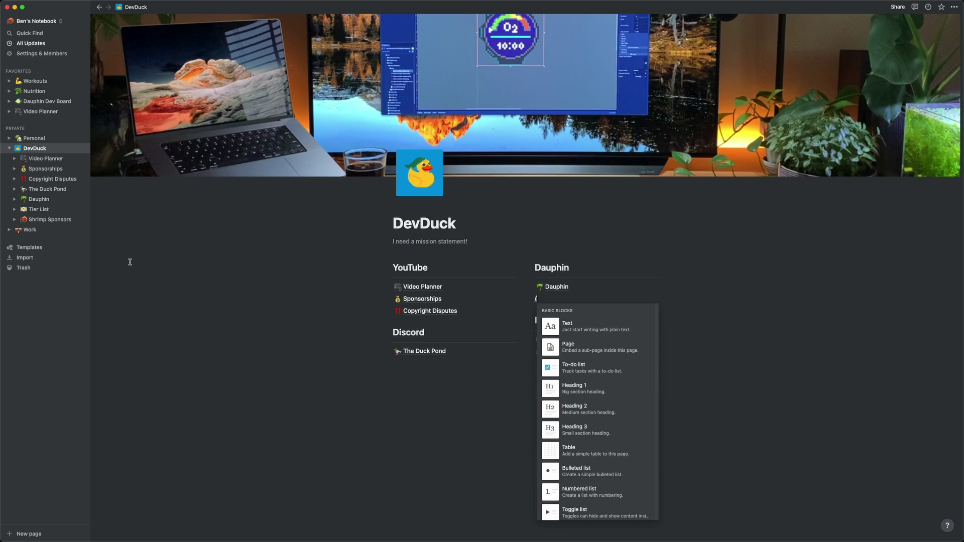
{"action": "key", "text": "Escape"}
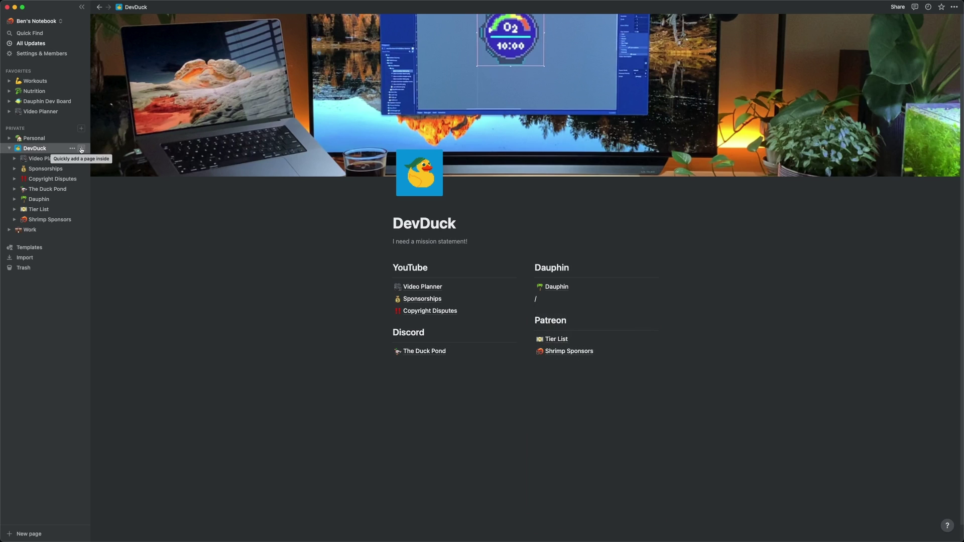
Step: Add a new page inside DevDuck and preview the Task List template in the gallery
{"action": "left_click", "coordinate": [81, 150]}
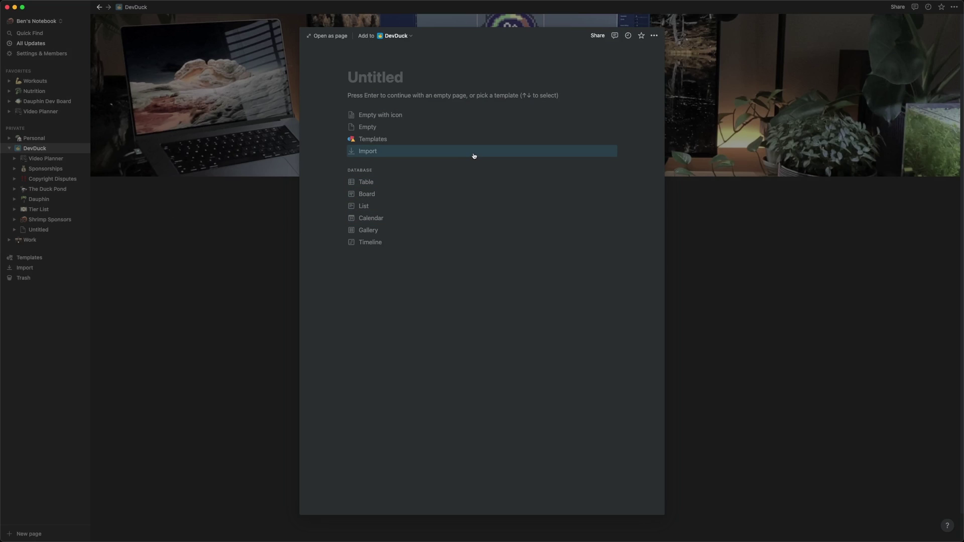
{"action": "left_click", "coordinate": [365, 143]}
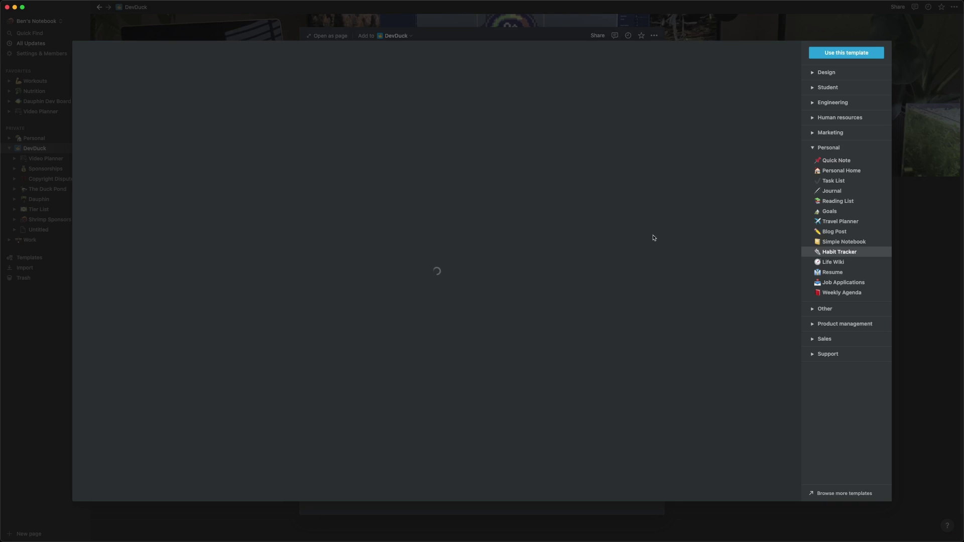
{"action": "left_click", "coordinate": [833, 181]}
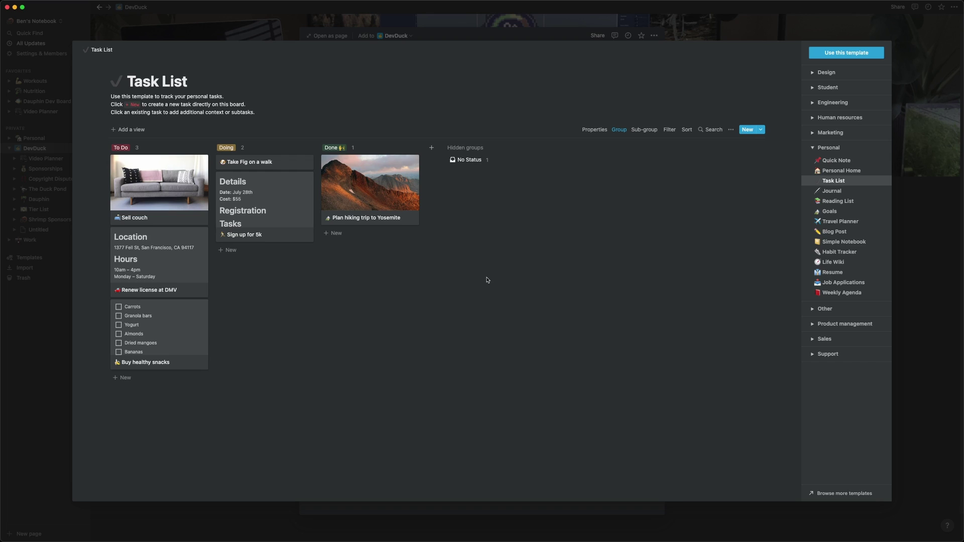
{"action": "key", "text": "Escape"}
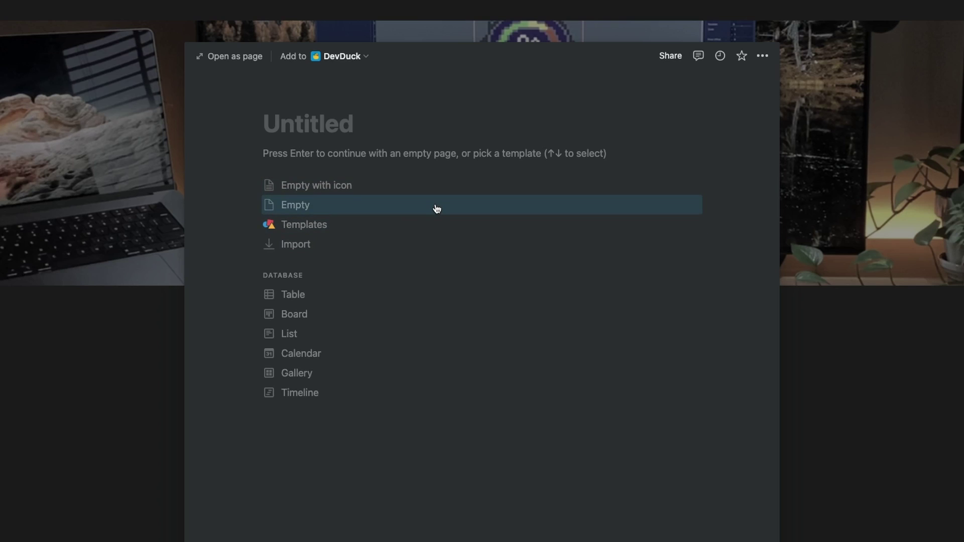
Step: Start the new page empty and turn it into a Board database
{"action": "left_click", "coordinate": [403, 154]}
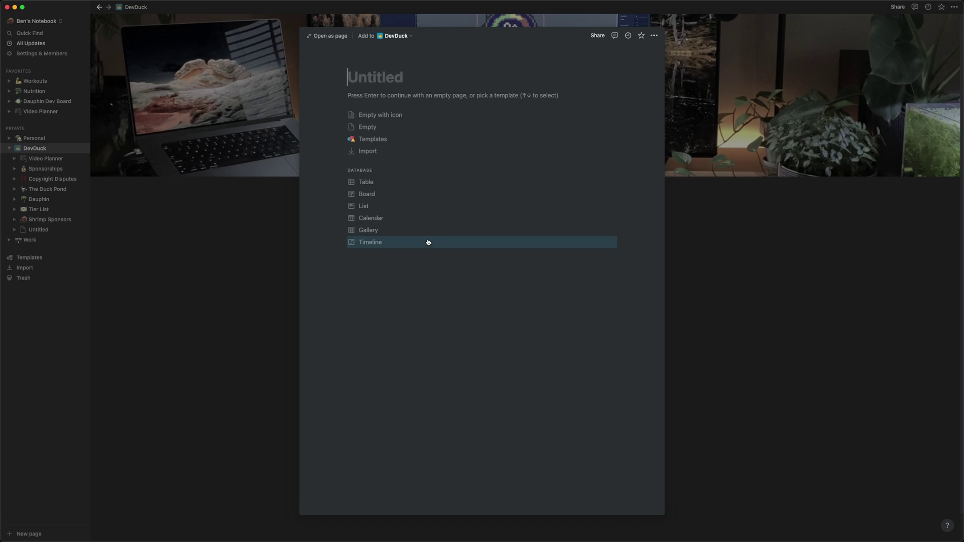
{"action": "left_click", "coordinate": [388, 195]}
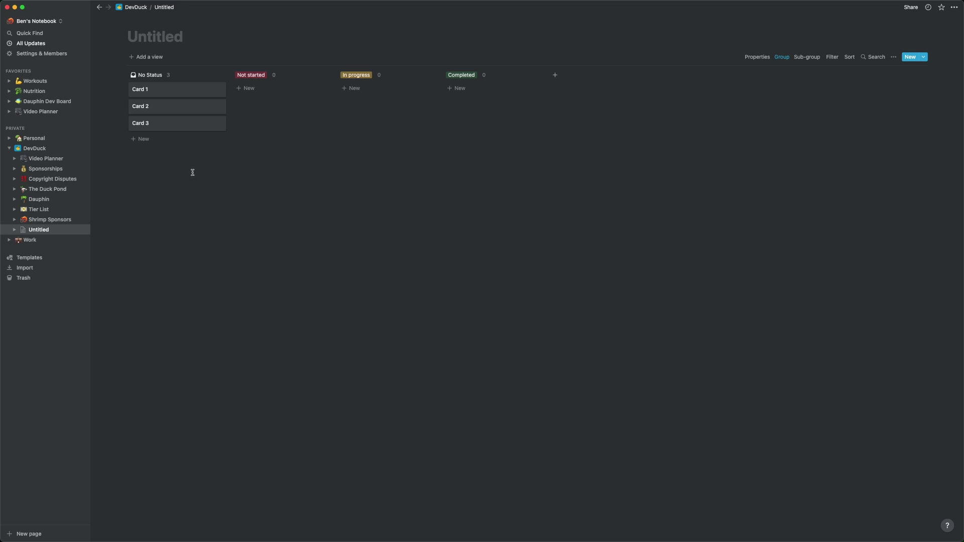
{"action": "left_click", "coordinate": [173, 90]}
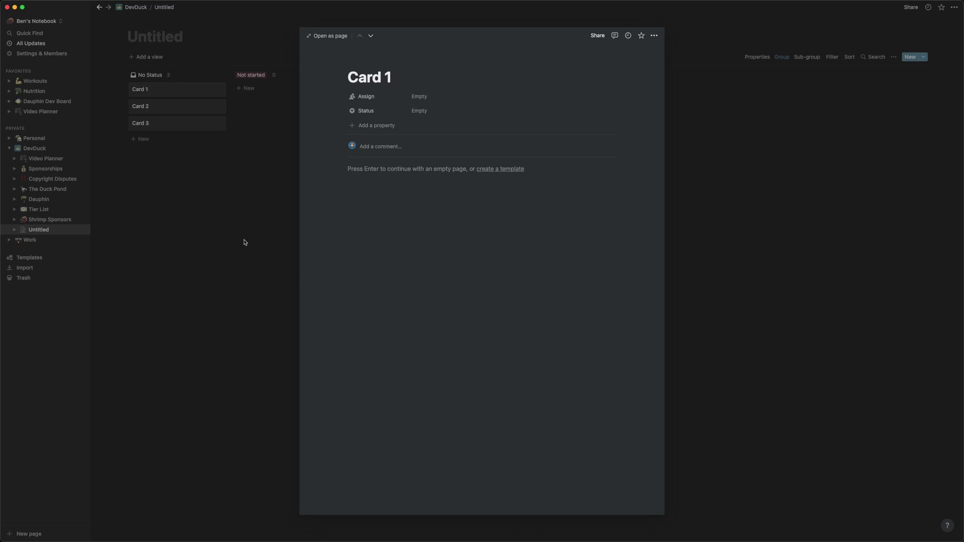
{"action": "left_click", "coordinate": [17, 365]}
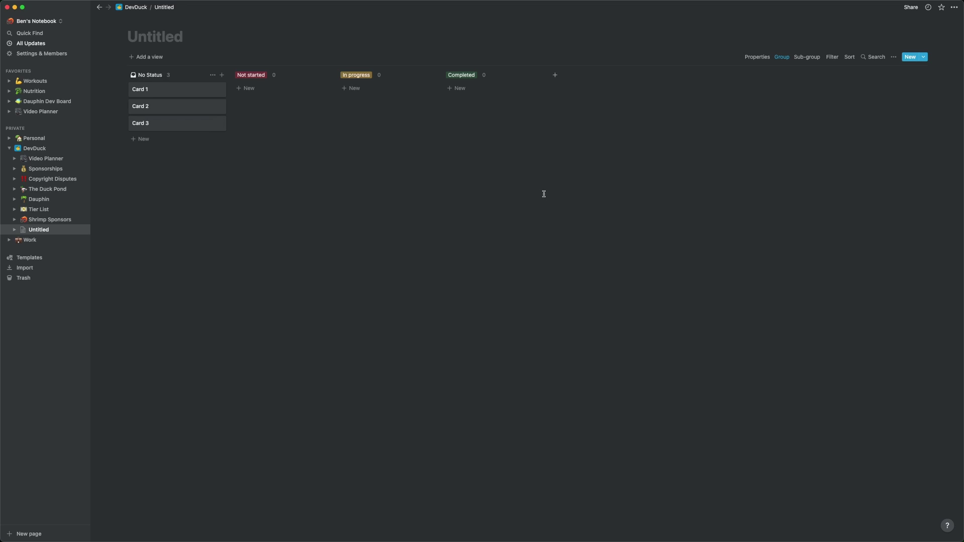
{"action": "left_click", "coordinate": [759, 58]}
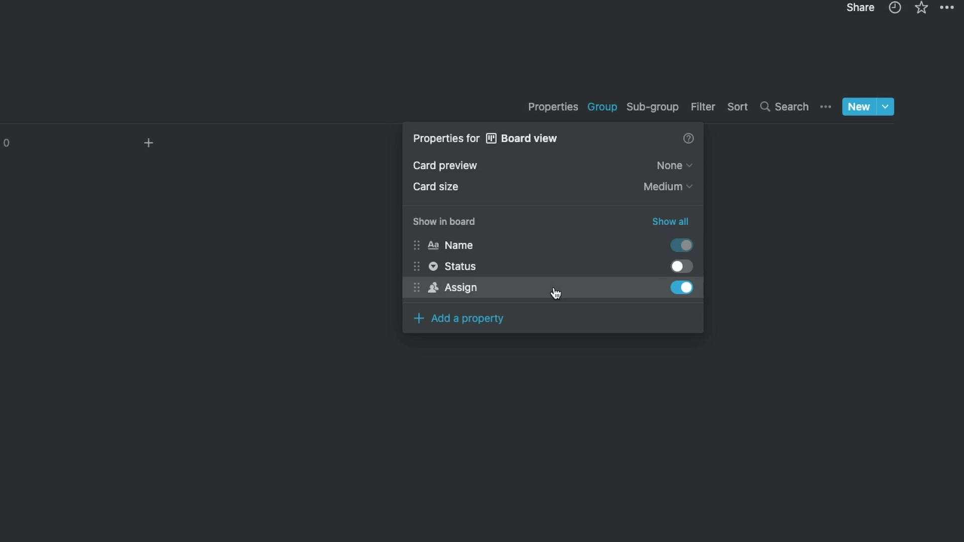
{"action": "key", "text": "Escape"}
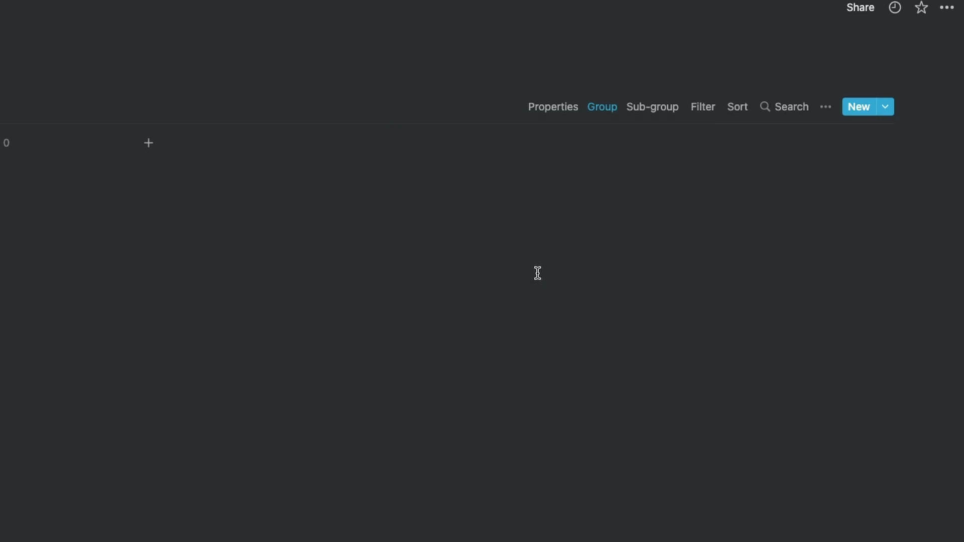
{"action": "left_click", "coordinate": [614, 111]}
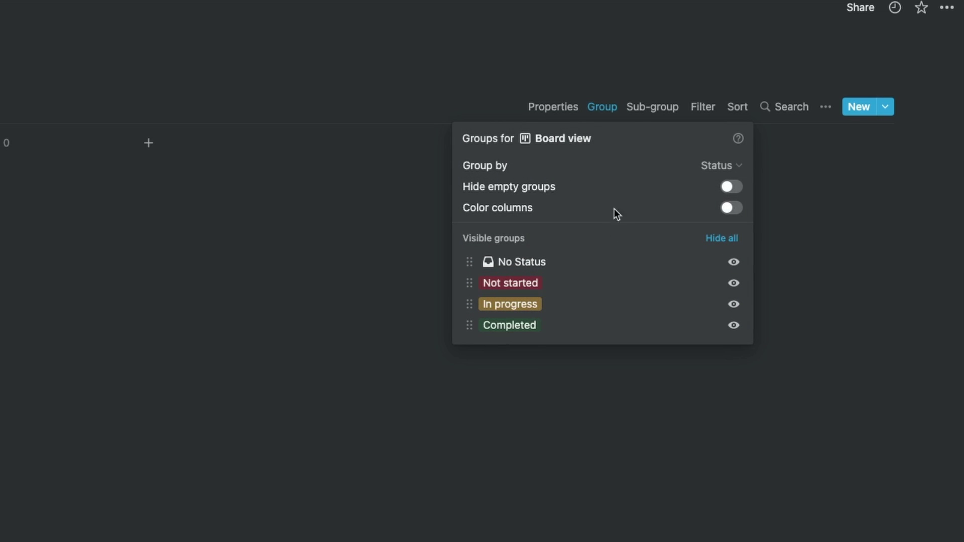
{"action": "left_click", "coordinate": [695, 165]}
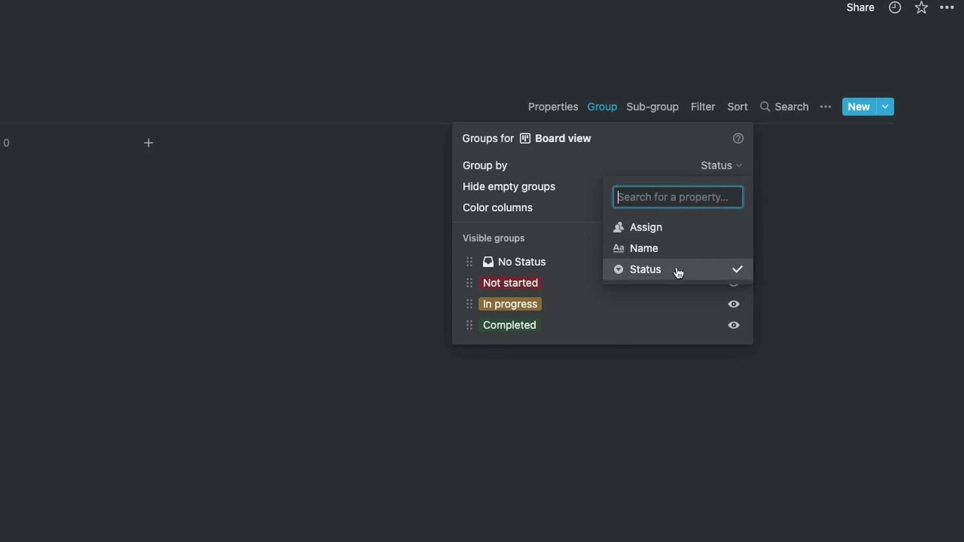
{"action": "left_click", "coordinate": [559, 336]}
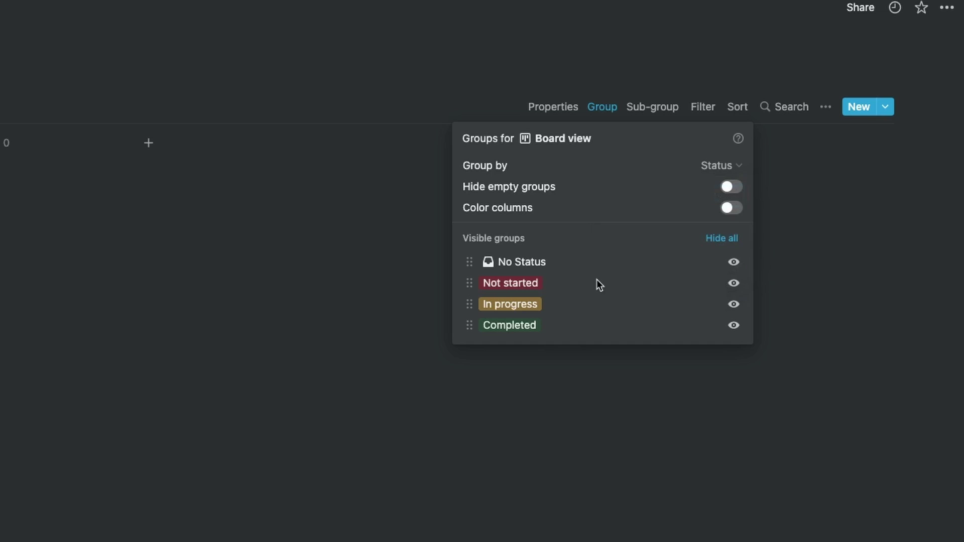
{"action": "key", "text": "Escape"}
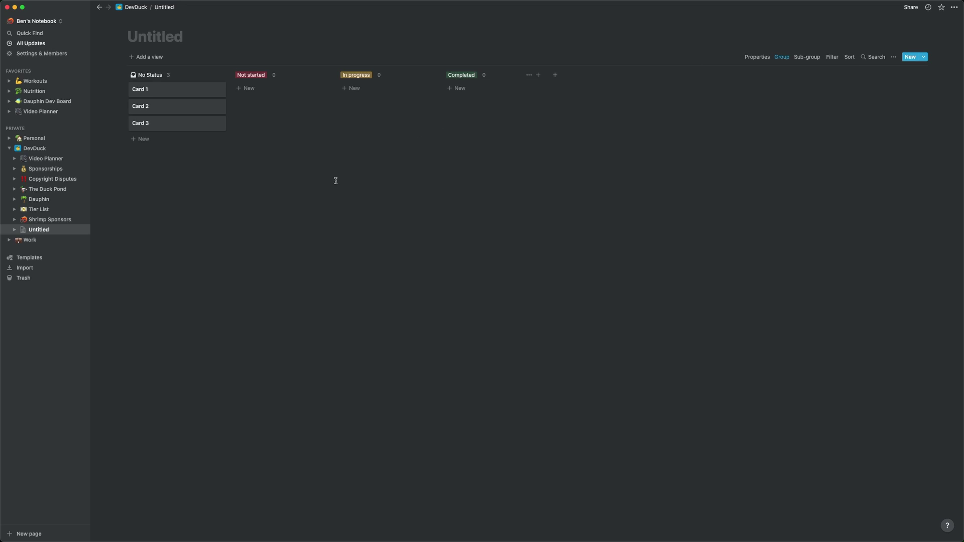
Step: Group the Untitled board by Assign instead of Status, then add a new Text property
{"action": "left_click", "coordinate": [782, 61]}
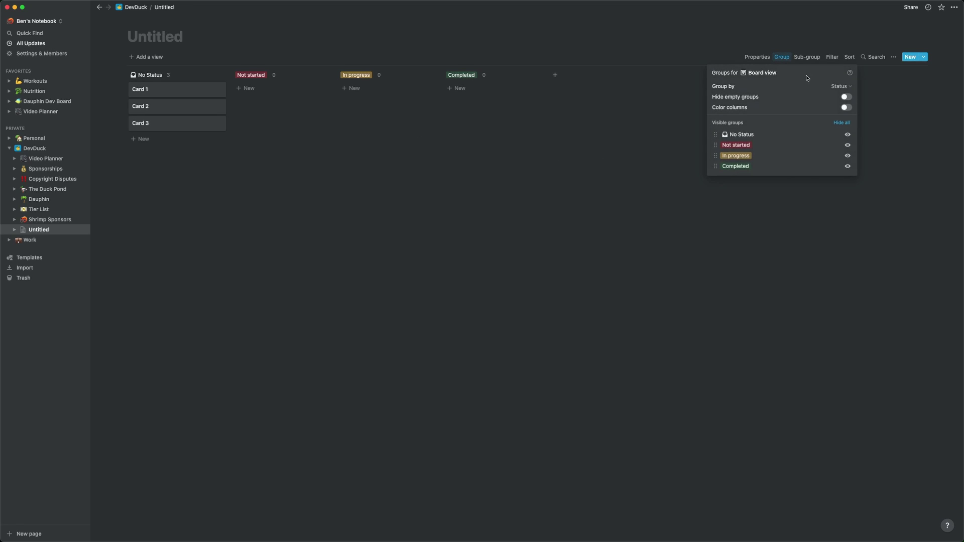
{"action": "left_click", "coordinate": [840, 86]}
{"action": "left_click", "coordinate": [814, 118]}
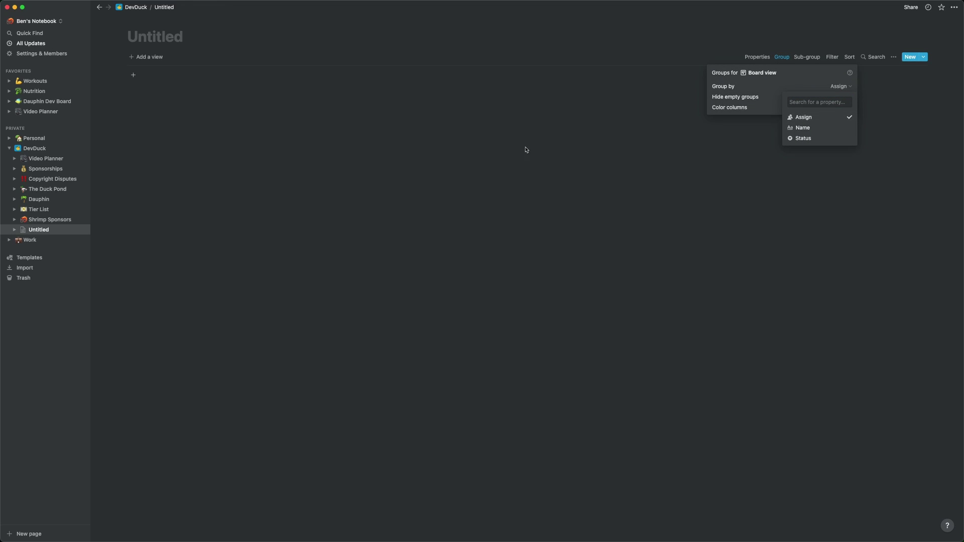
{"action": "left_click", "coordinate": [244, 224]}
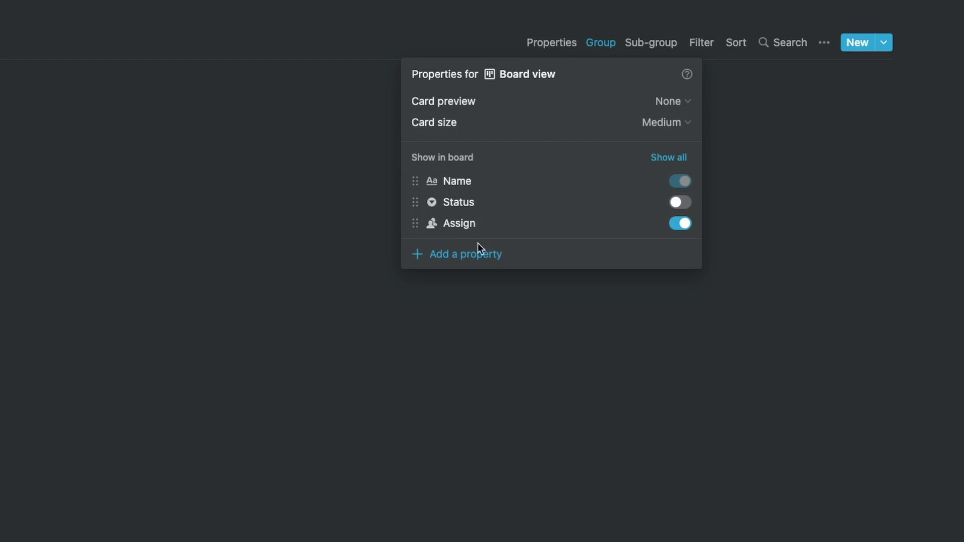
{"action": "left_click", "coordinate": [469, 256]}
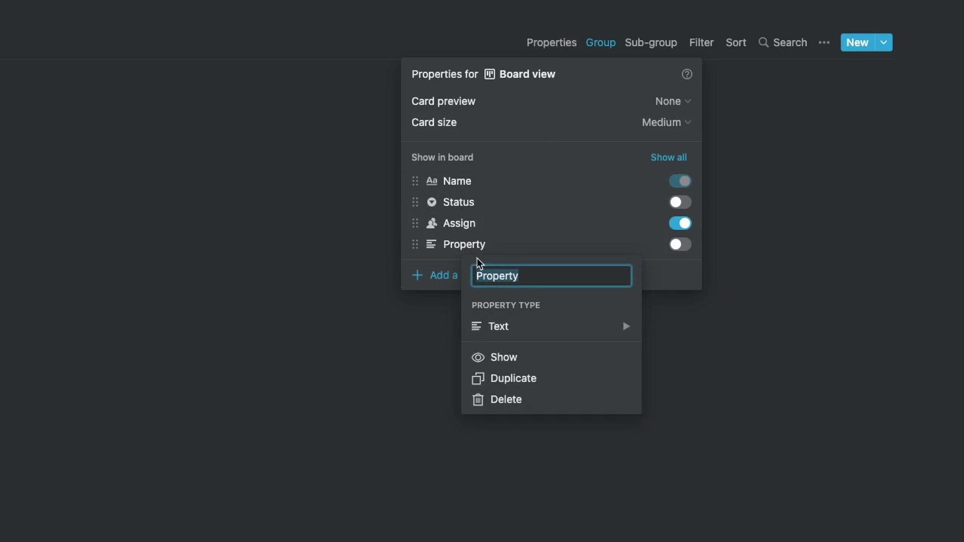
{"action": "mouse_move", "coordinate": [547, 334]}
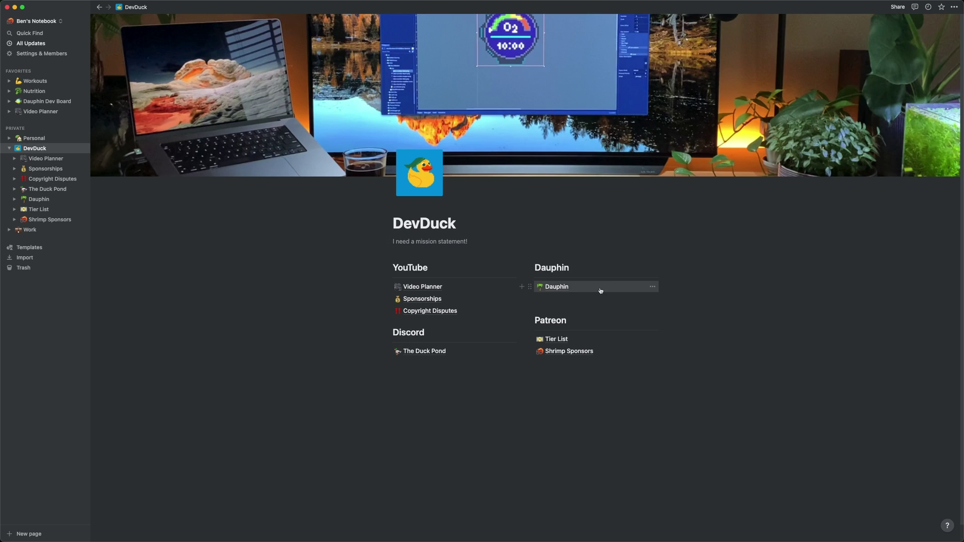
Step: Open the Dauphin project page from the DevDuck page's links
{"action": "left_click", "coordinate": [555, 288]}
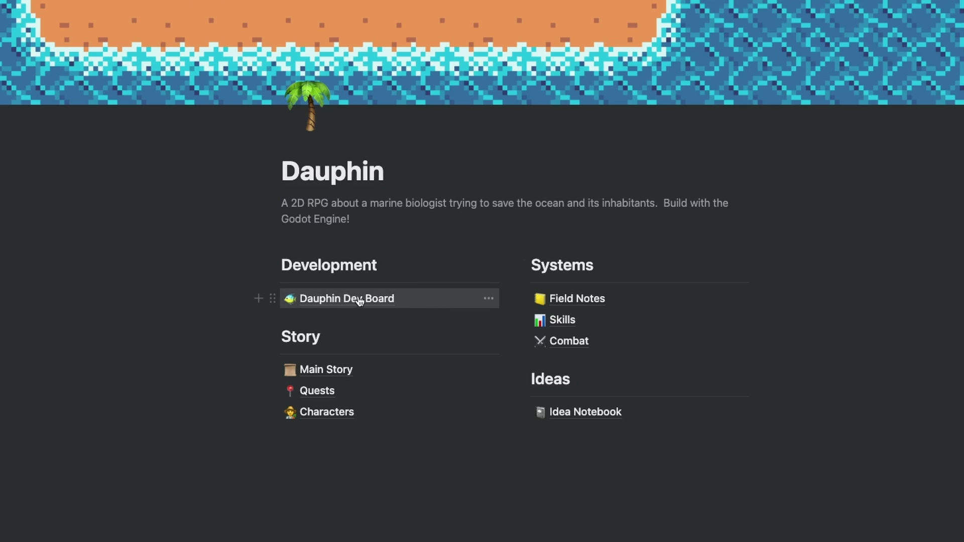
Step: Open the Dauphin Dev Board and glance at the import options before dismissing them
{"action": "left_click", "coordinate": [423, 301]}
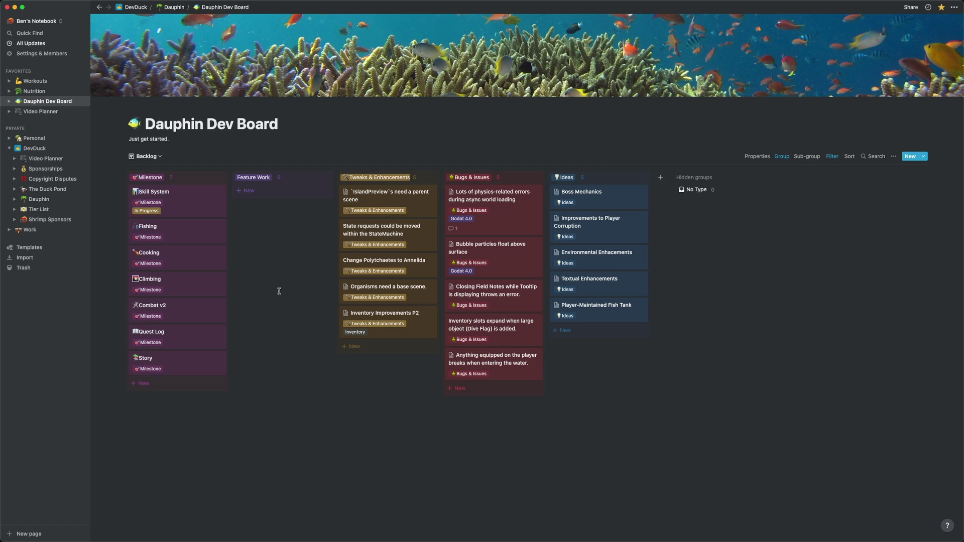
{"action": "left_click", "coordinate": [25, 258]}
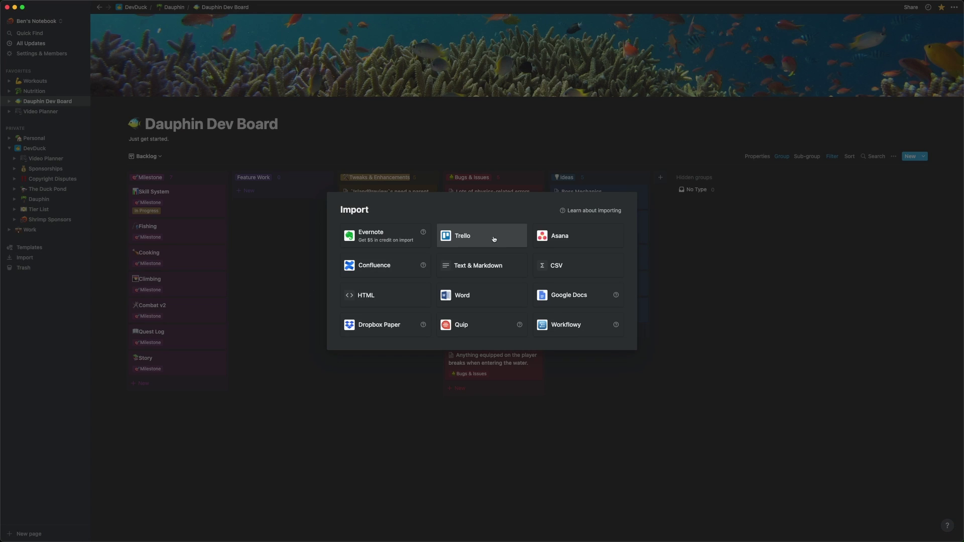
{"action": "left_click", "coordinate": [265, 263]}
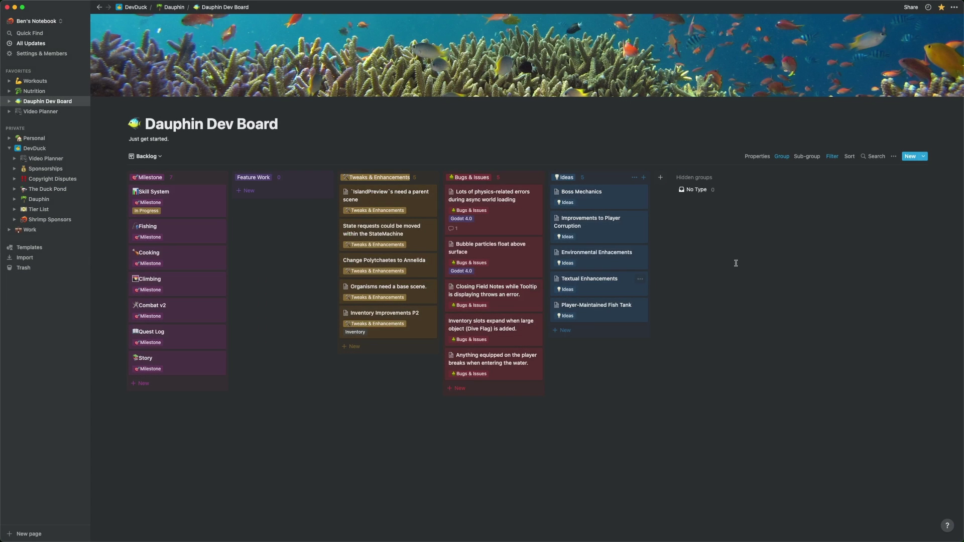
Step: Check the Backlog grouping, show Status on the cards, then list the board's views
{"action": "left_click", "coordinate": [783, 158]}
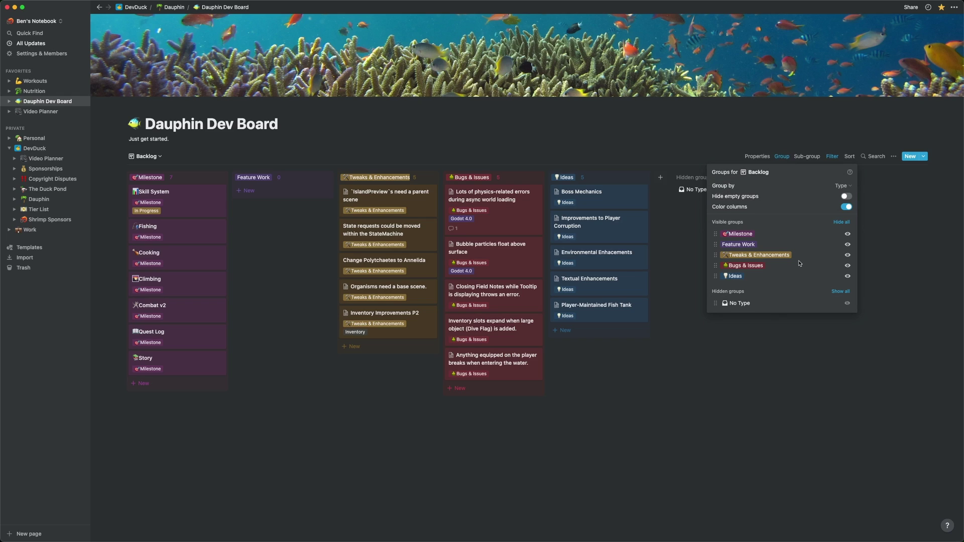
{"action": "left_click", "coordinate": [477, 465]}
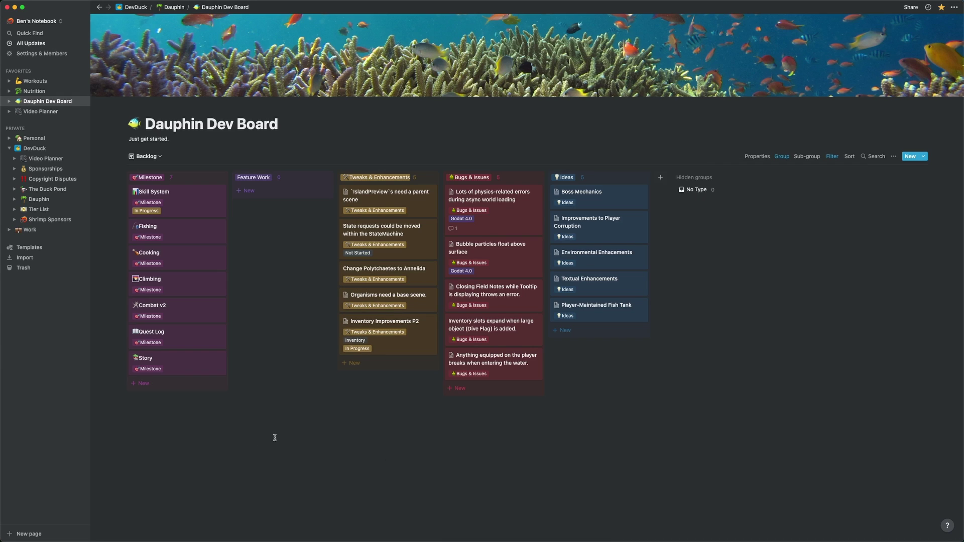
{"action": "left_click", "coordinate": [766, 160]}
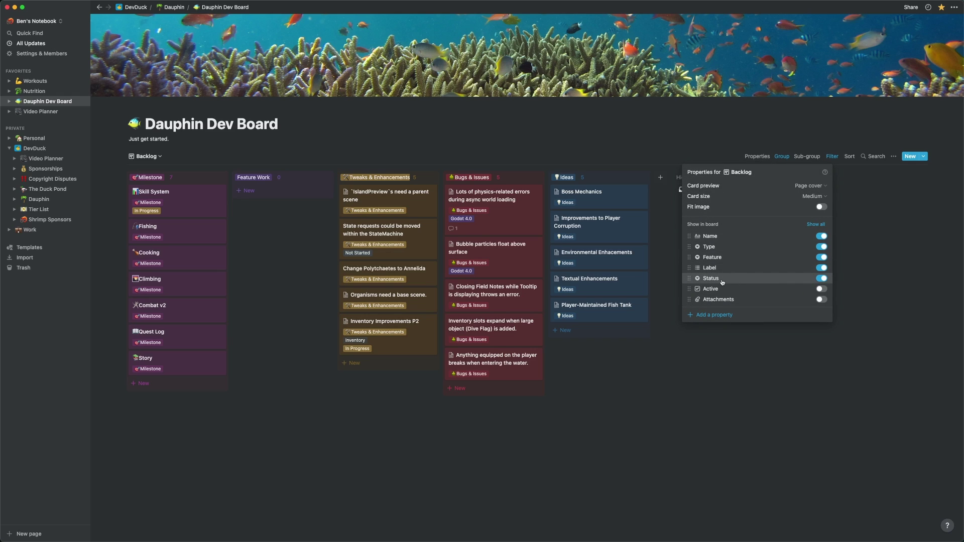
{"action": "left_click", "coordinate": [300, 305]}
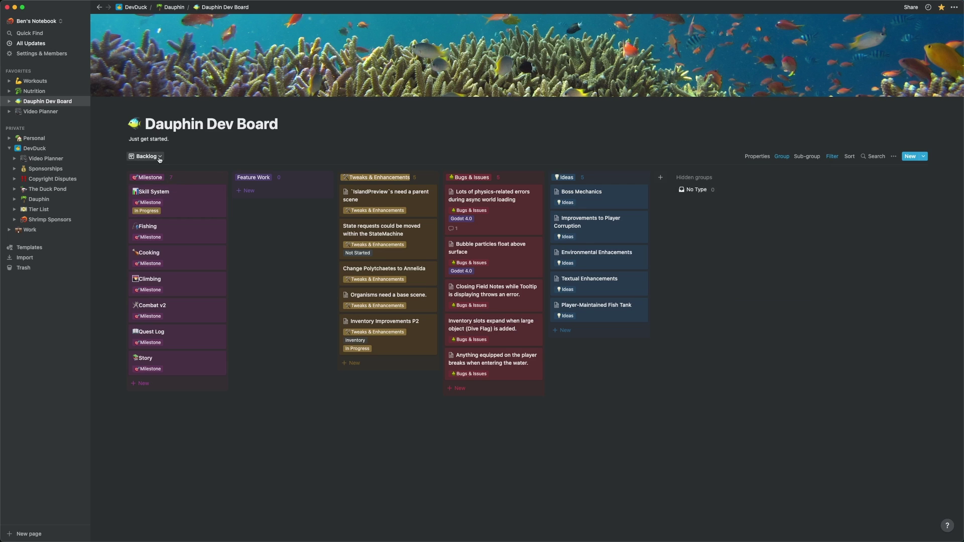
{"action": "left_click", "coordinate": [159, 157]}
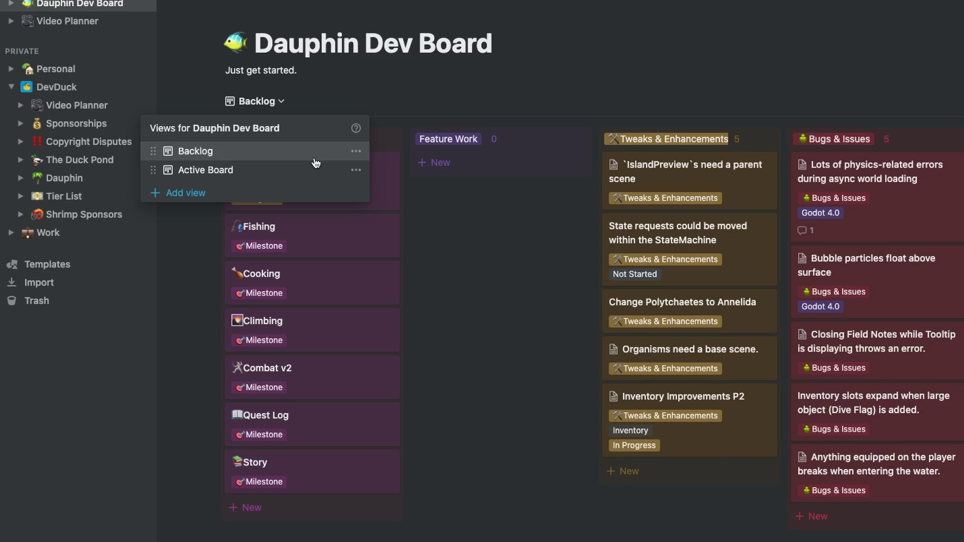
Step: Switch to the Active Board view and inspect its grouping and filter settings
{"action": "left_click", "coordinate": [254, 174]}
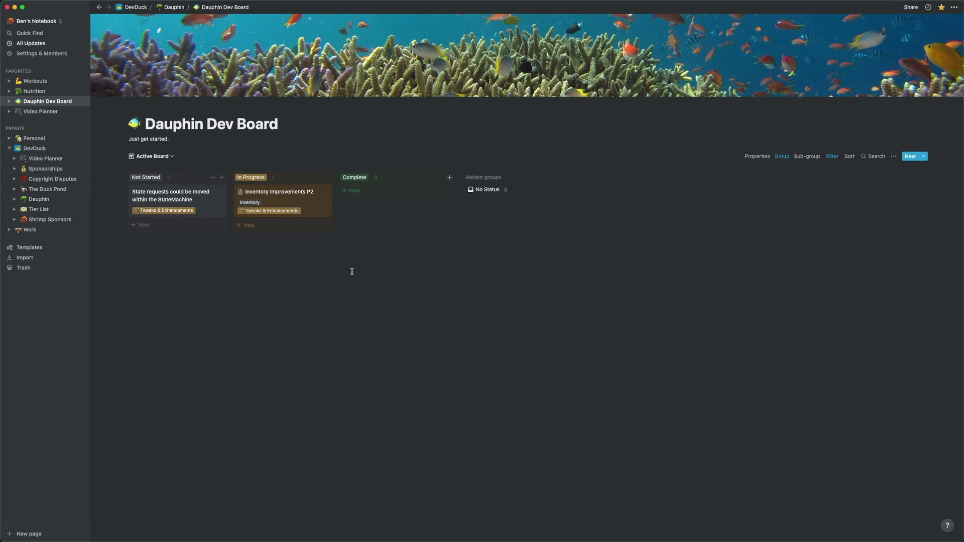
{"action": "left_click", "coordinate": [783, 157]}
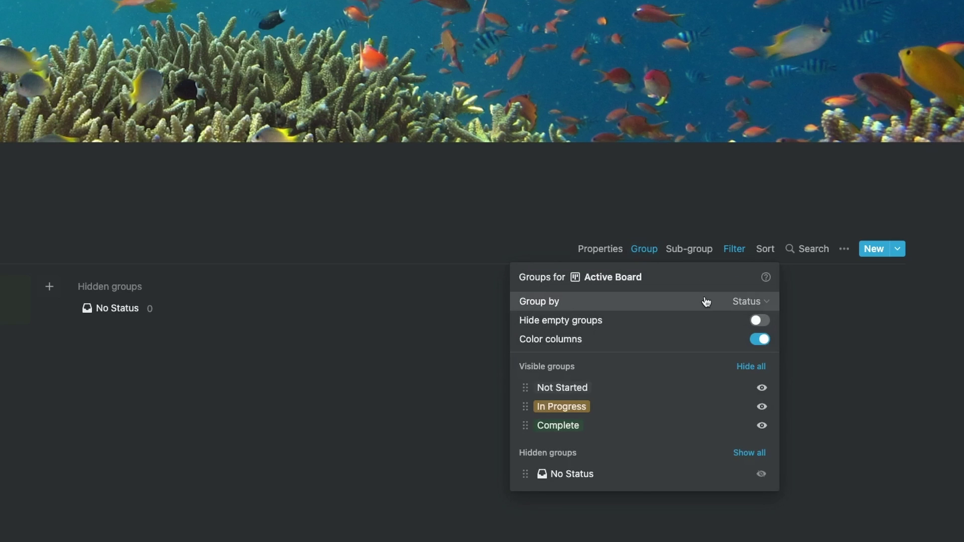
{"action": "left_click", "coordinate": [732, 250]}
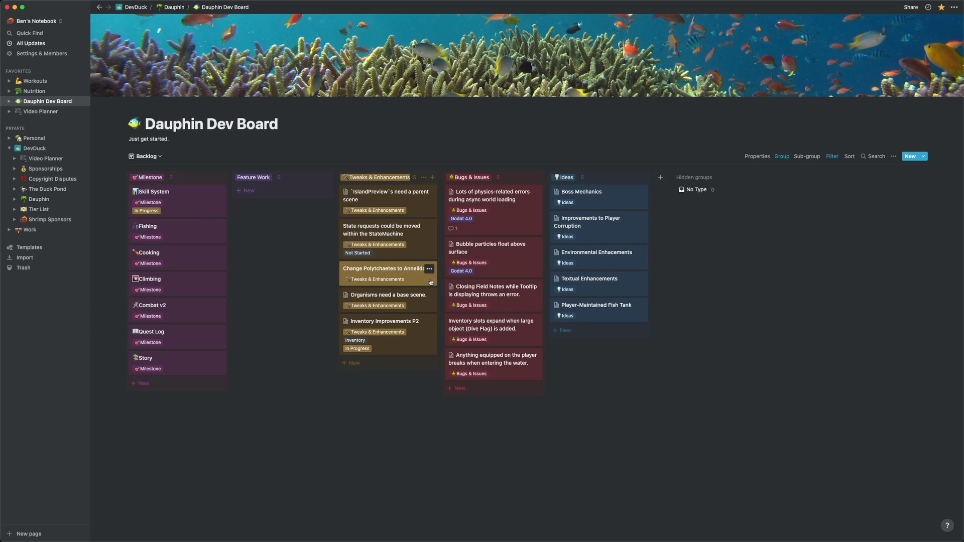
Step: Set the IslandPreview task's status to Not Started
{"action": "left_click", "coordinate": [423, 211]}
{"action": "left_click", "coordinate": [415, 125]}
{"action": "left_click", "coordinate": [437, 142]}
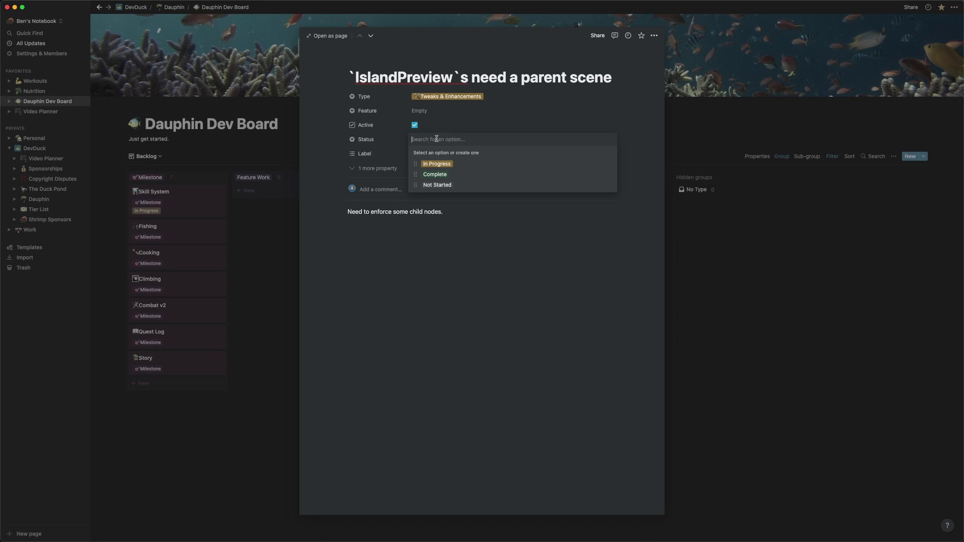
{"action": "left_click", "coordinate": [447, 184]}
{"action": "left_click", "coordinate": [267, 410]}
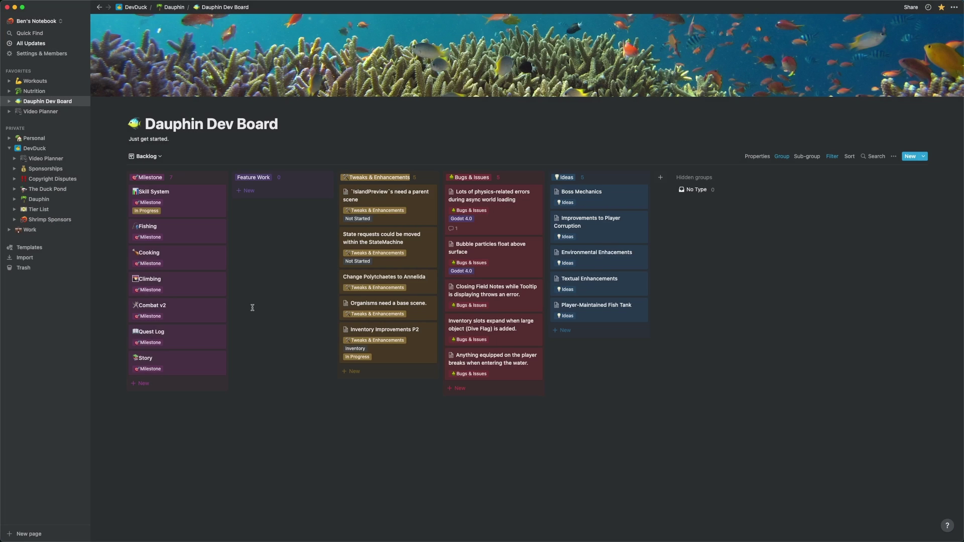
Step: Add a new List view of the board's items, then return to the Backlog view
{"action": "left_click", "coordinate": [146, 156]}
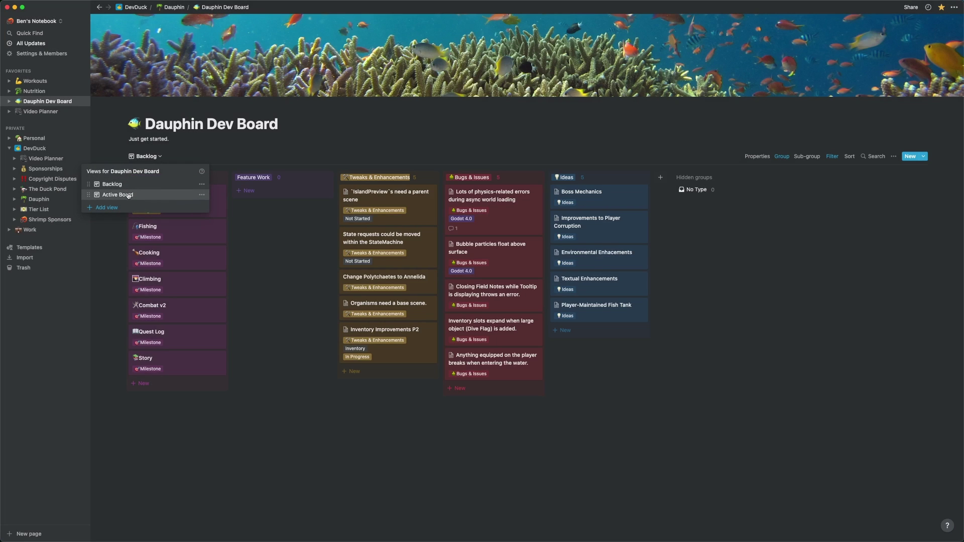
{"action": "left_click", "coordinate": [128, 194]}
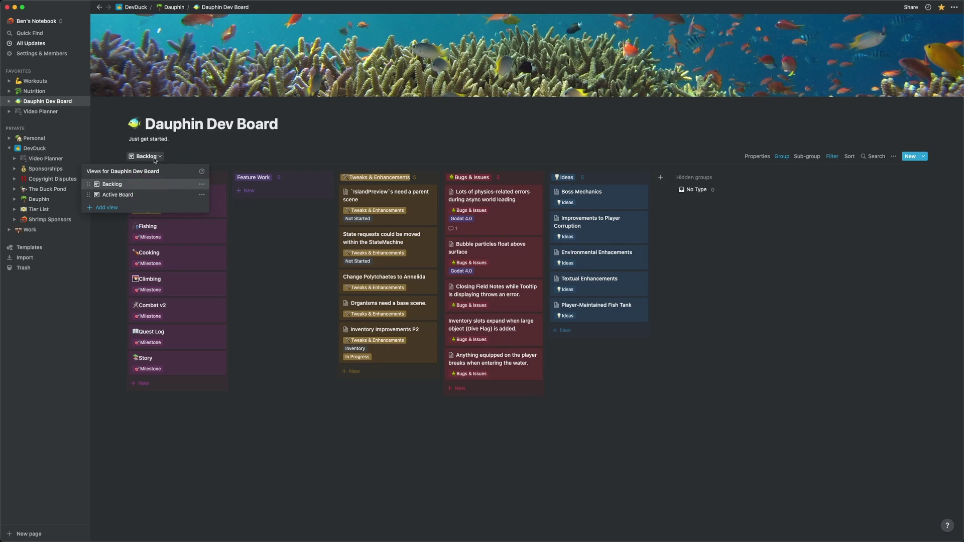
{"action": "left_click", "coordinate": [114, 208]}
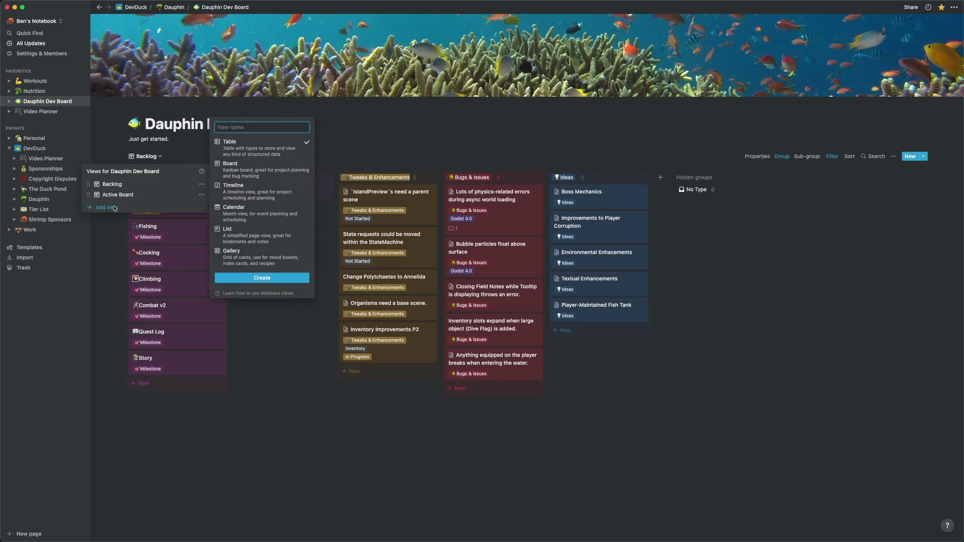
{"action": "left_click", "coordinate": [269, 237]}
{"action": "left_click", "coordinate": [262, 278]}
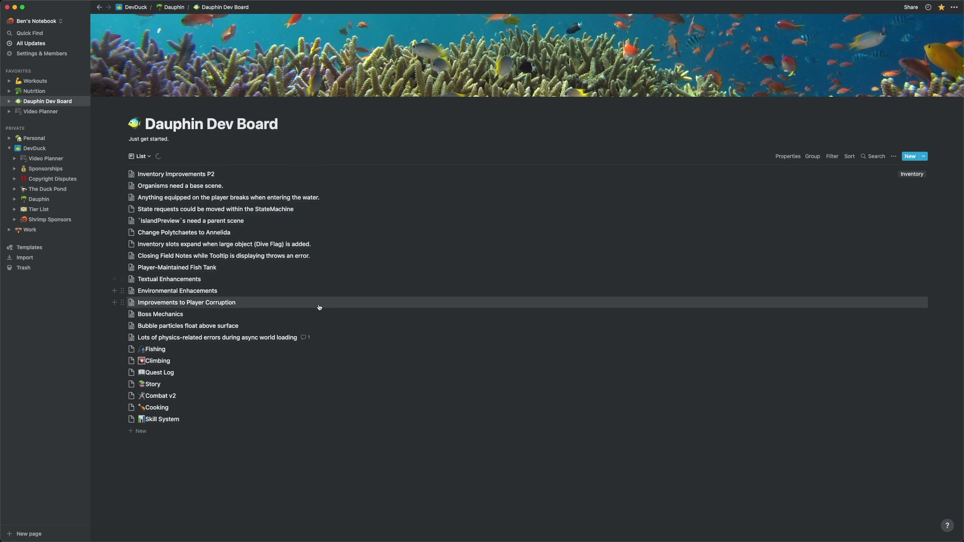
{"action": "scroll", "coordinate": [414, 377], "scroll_direction": "down", "scroll_amount": 6}
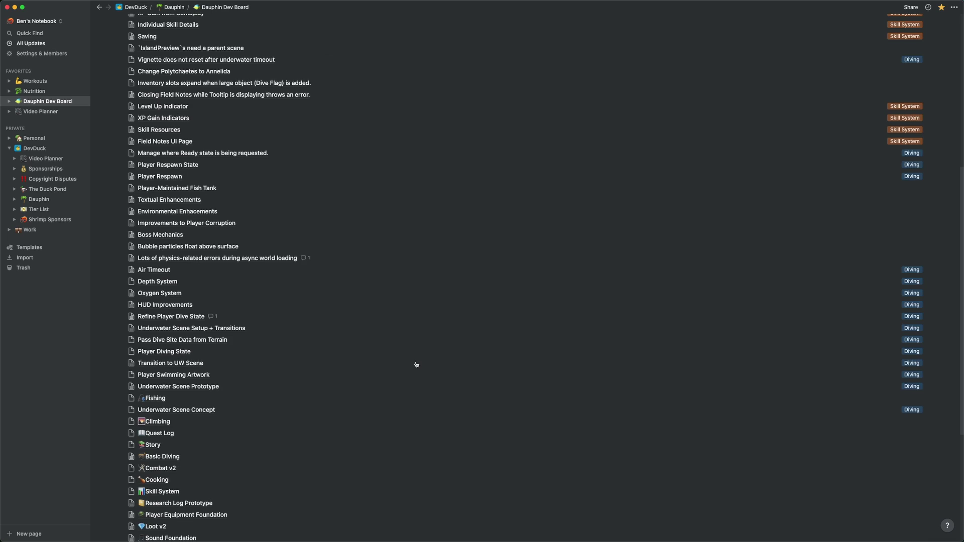
{"action": "key", "text": "super+z"}
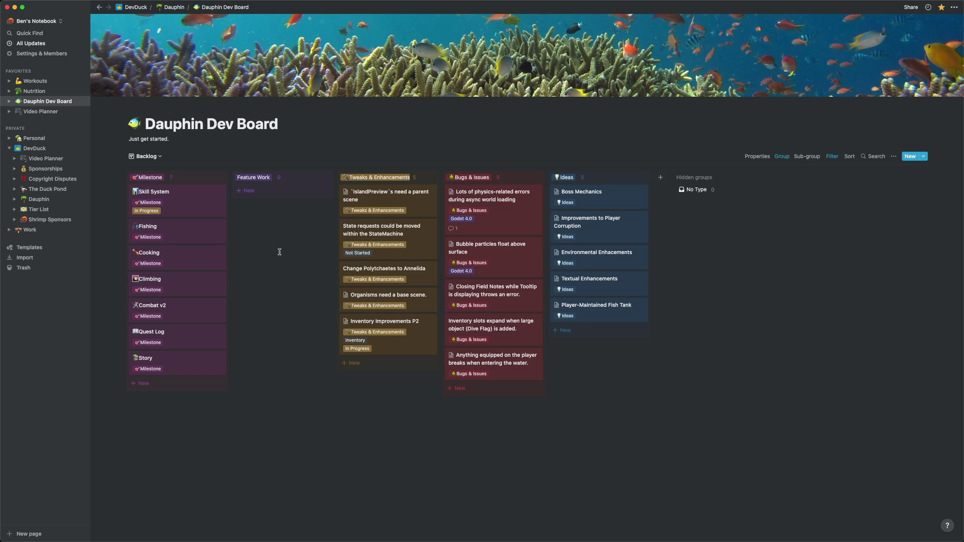
Step: Browse the Dauphin project's Skills gallery, then open its Main Story page
{"action": "left_click", "coordinate": [173, 8]}
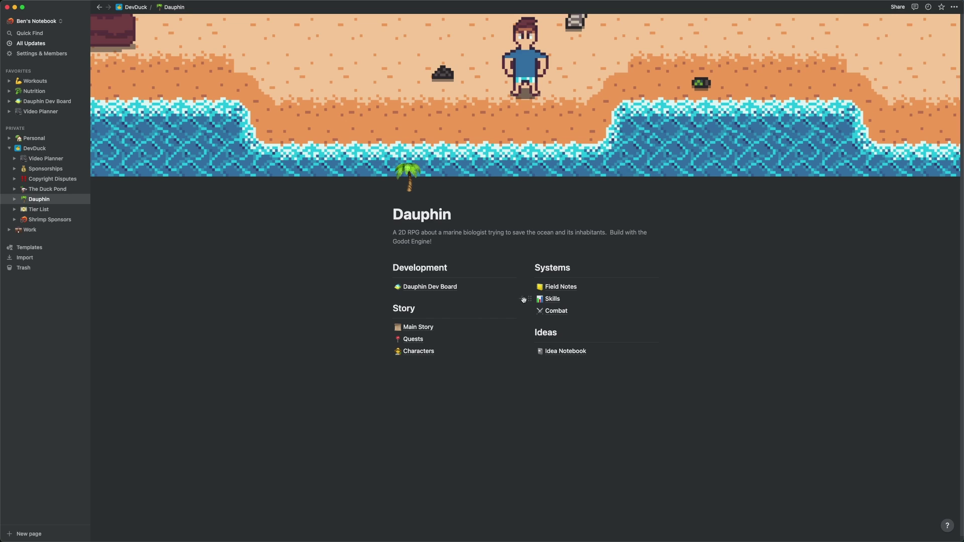
{"action": "left_click", "coordinate": [552, 299]}
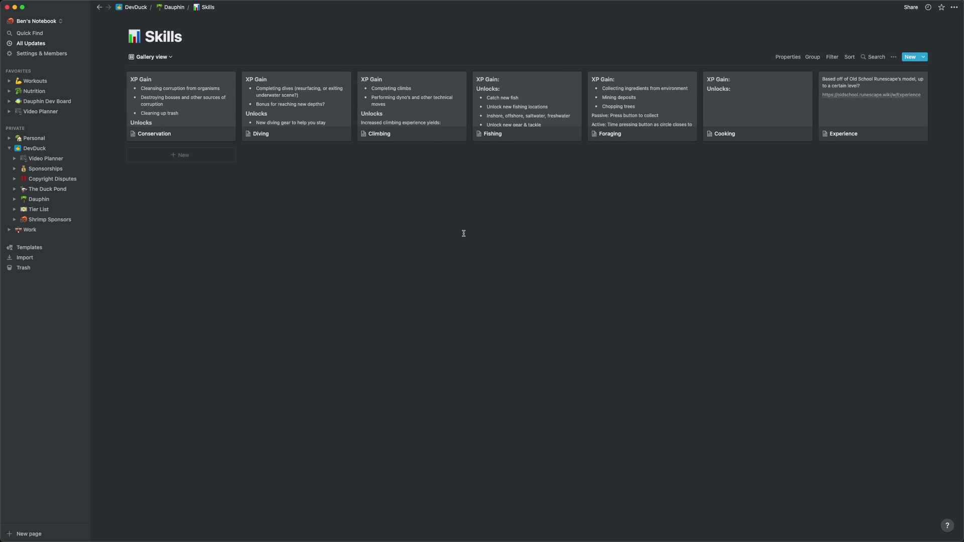
{"action": "left_click", "coordinate": [174, 7]}
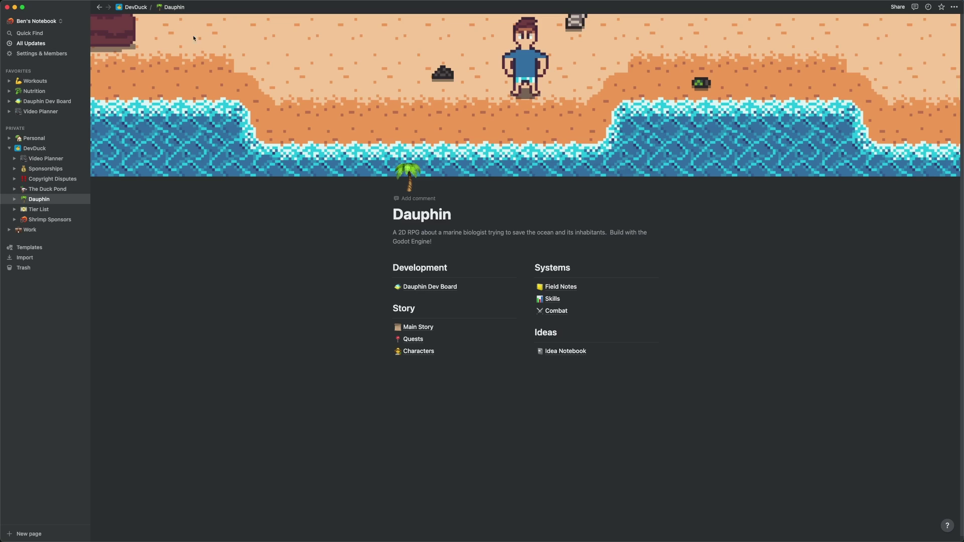
{"action": "left_click", "coordinate": [419, 327]}
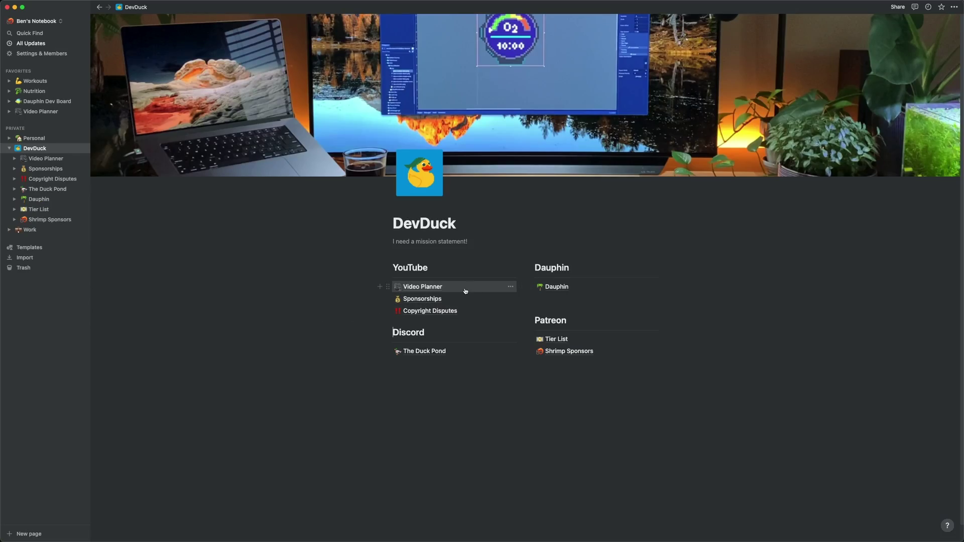
Step: Open the Video Planner, read through the Dauphin Devlog #32 entry, then close it
{"action": "left_click", "coordinate": [467, 290]}
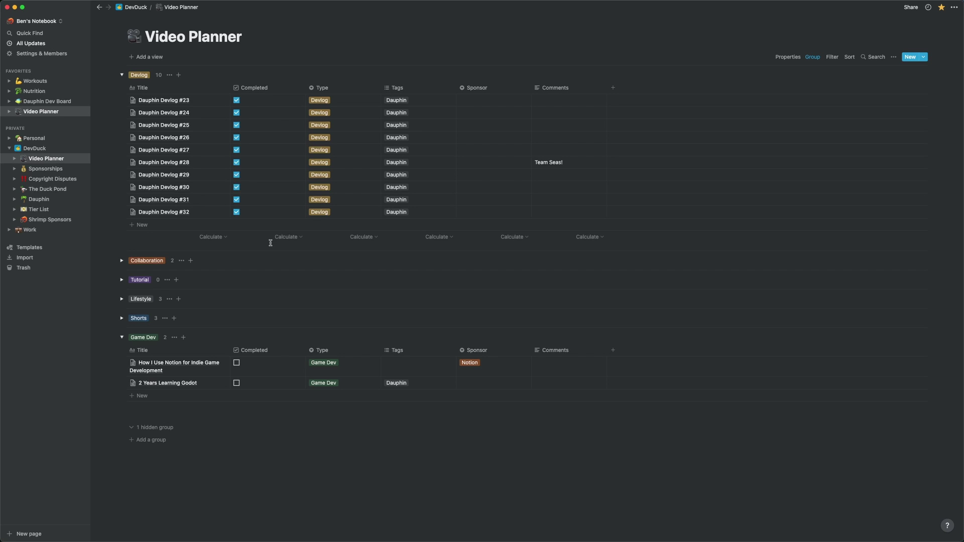
{"action": "left_click", "coordinate": [216, 212]}
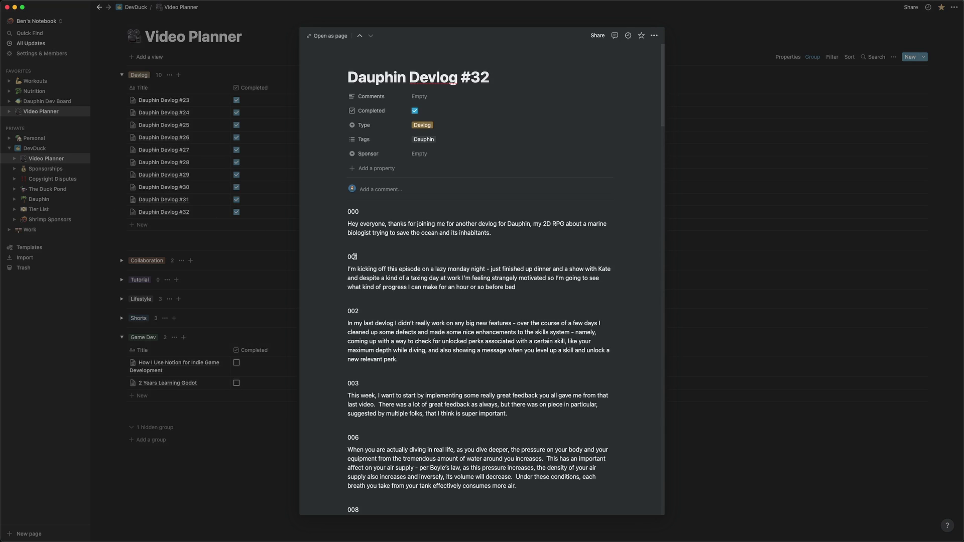
{"action": "scroll", "coordinate": [525, 279], "scroll_direction": "down", "scroll_amount": 5}
{"action": "scroll", "coordinate": [567, 278], "scroll_direction": "down", "scroll_amount": 5}
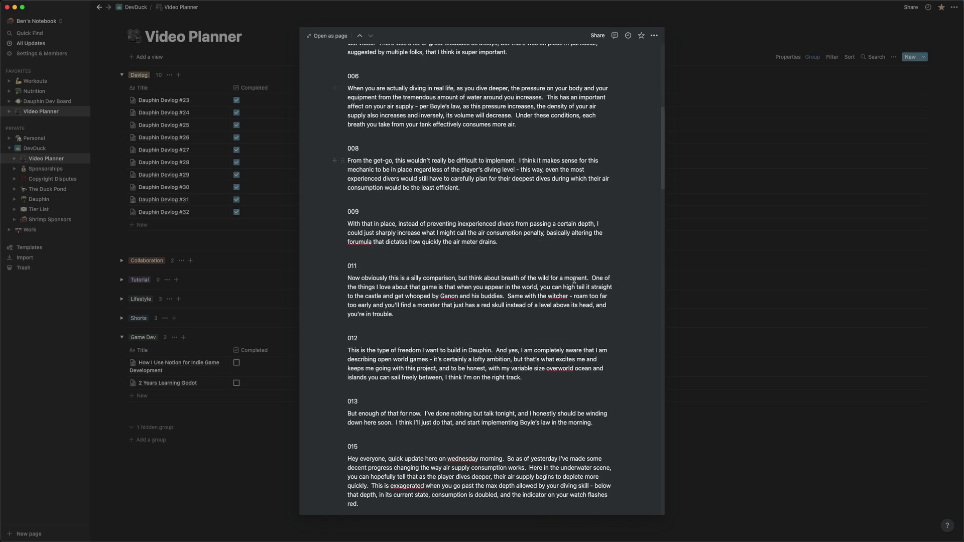
{"action": "left_click", "coordinate": [721, 478]}
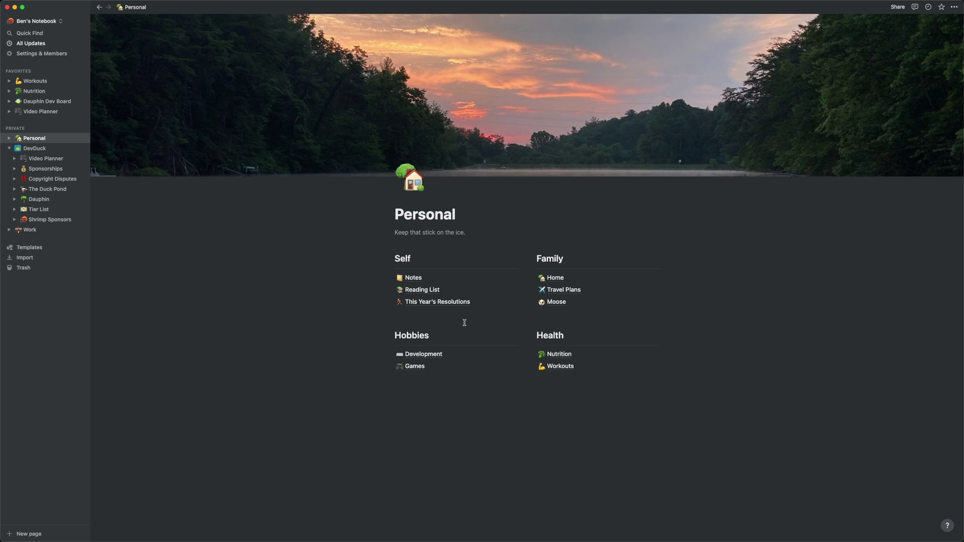
Step: Open the Phrak's GSLP program from the Workouts page and scroll to Skullcrusher
{"action": "left_click", "coordinate": [572, 368]}
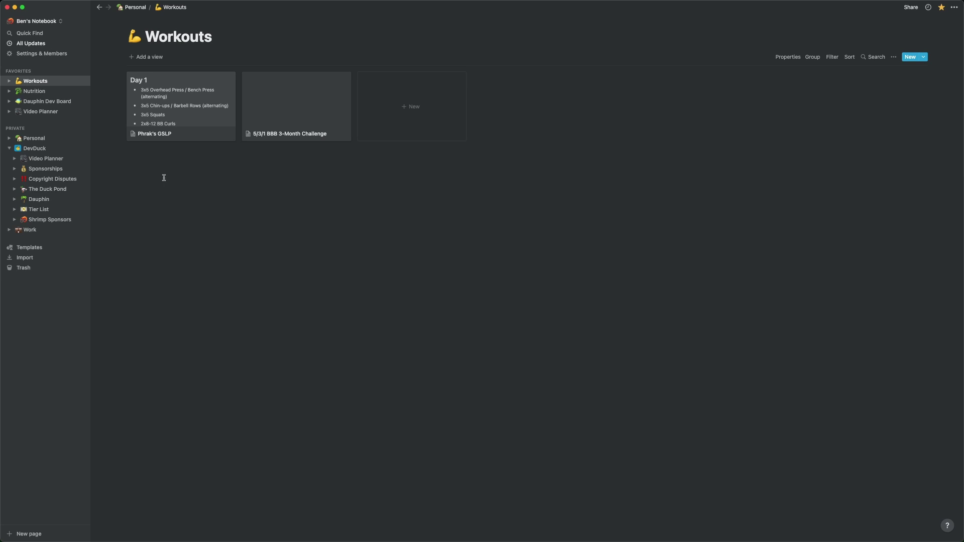
{"action": "left_click", "coordinate": [170, 135]}
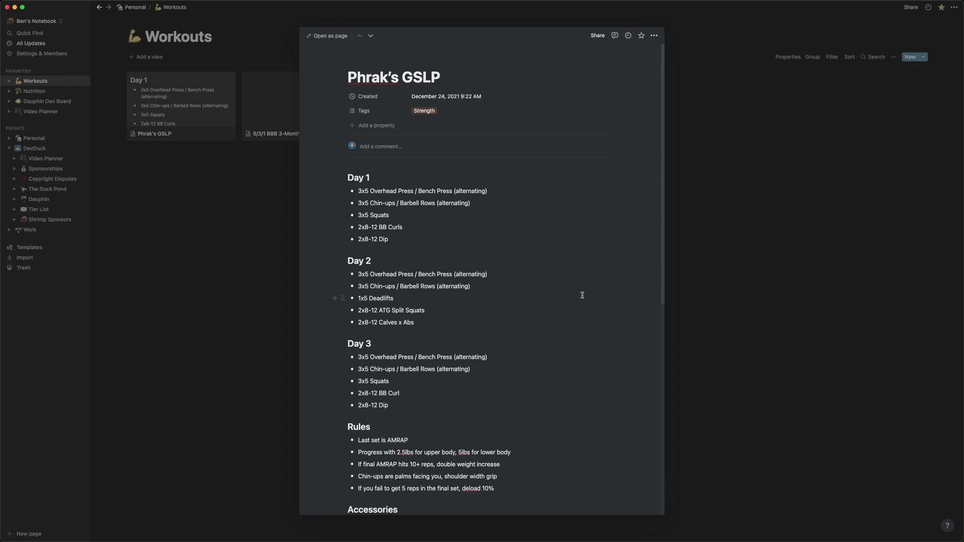
{"action": "scroll", "coordinate": [578, 299], "scroll_direction": "down", "scroll_amount": 4}
{"action": "scroll", "coordinate": [584, 292], "scroll_direction": "down", "scroll_amount": 4}
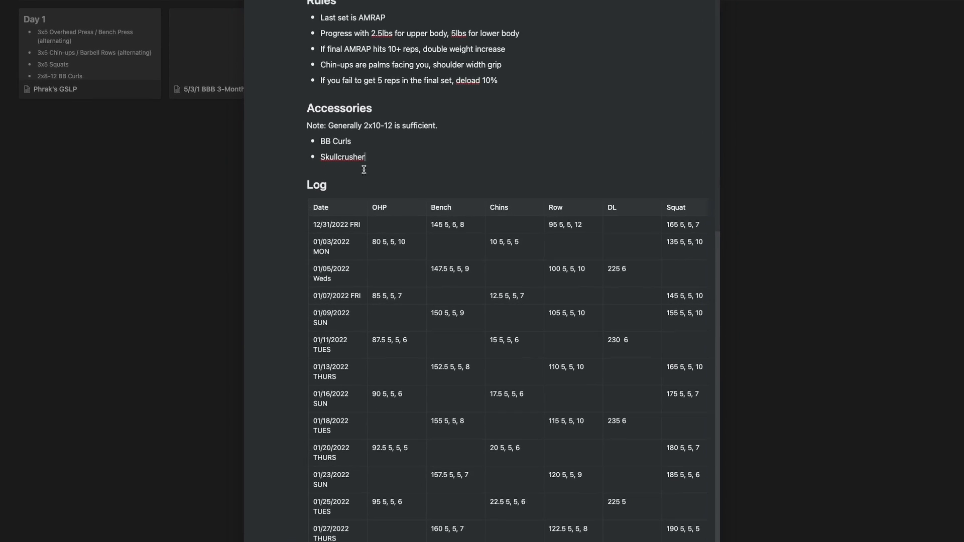
Step: Insert an empty inline database below Skullcrusher using the / block menu
{"action": "left_click", "coordinate": [383, 162]}
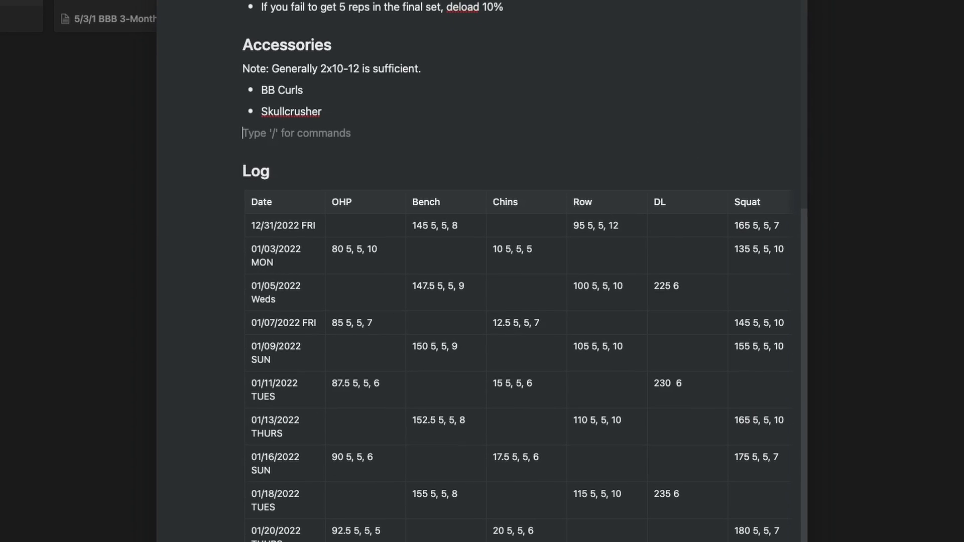
{"action": "type", "text": "/"}
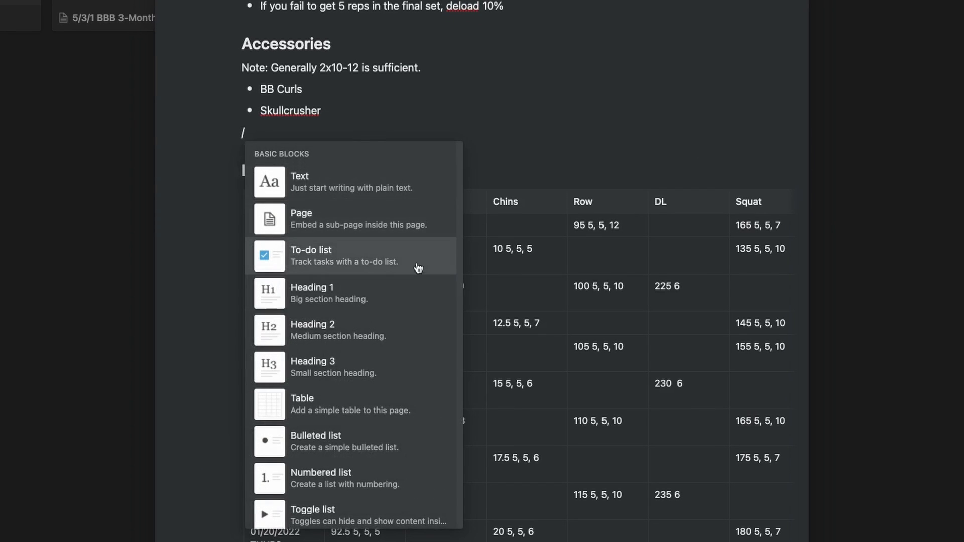
{"action": "scroll", "coordinate": [413, 313], "scroll_direction": "down", "scroll_amount": 10}
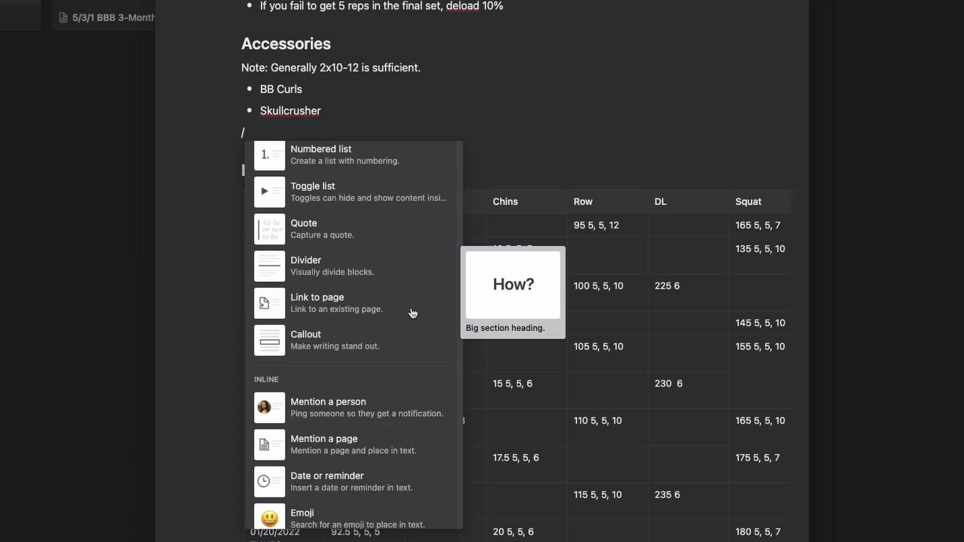
{"action": "scroll", "coordinate": [412, 313], "scroll_direction": "down", "scroll_amount": 5}
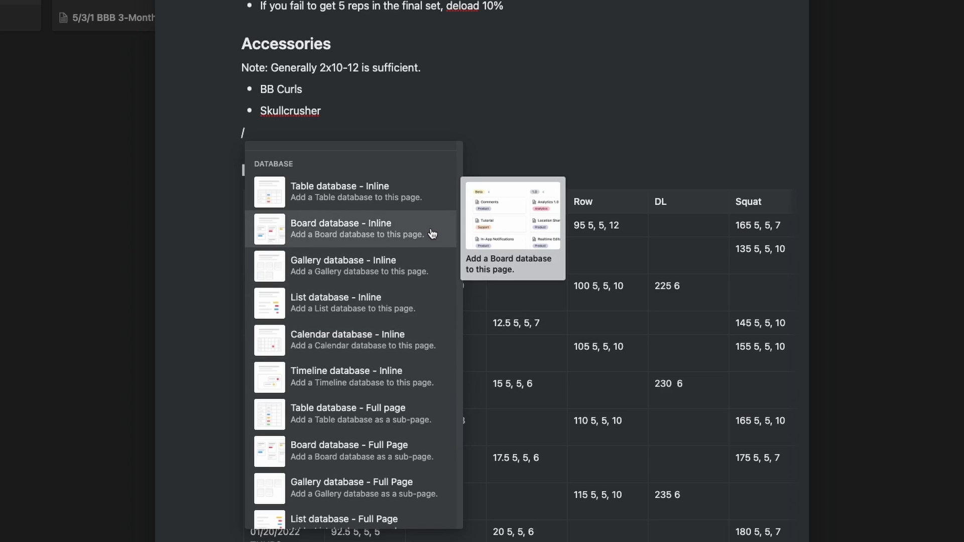
{"action": "left_click", "coordinate": [438, 189]}
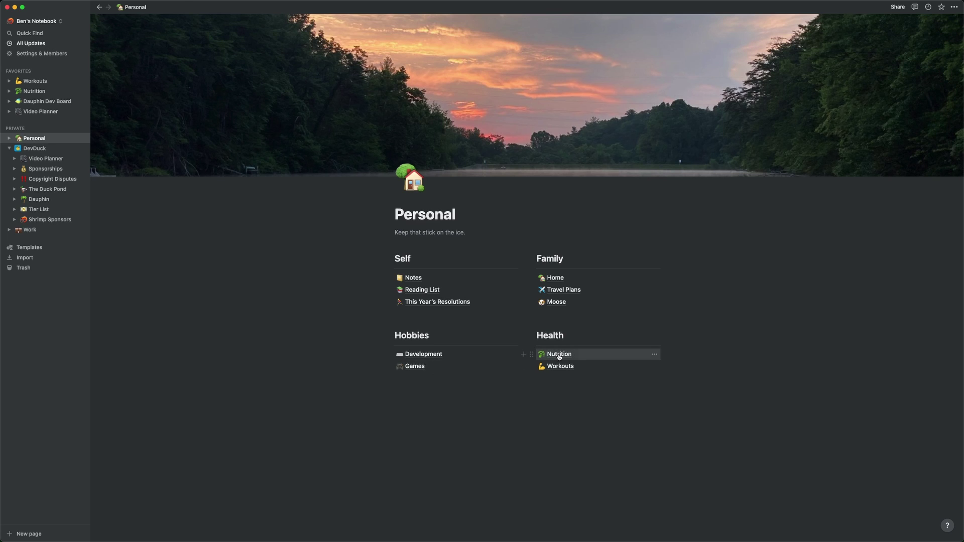
Step: Open the Nutrition page and view its Recipes database
{"action": "left_click", "coordinate": [558, 354]}
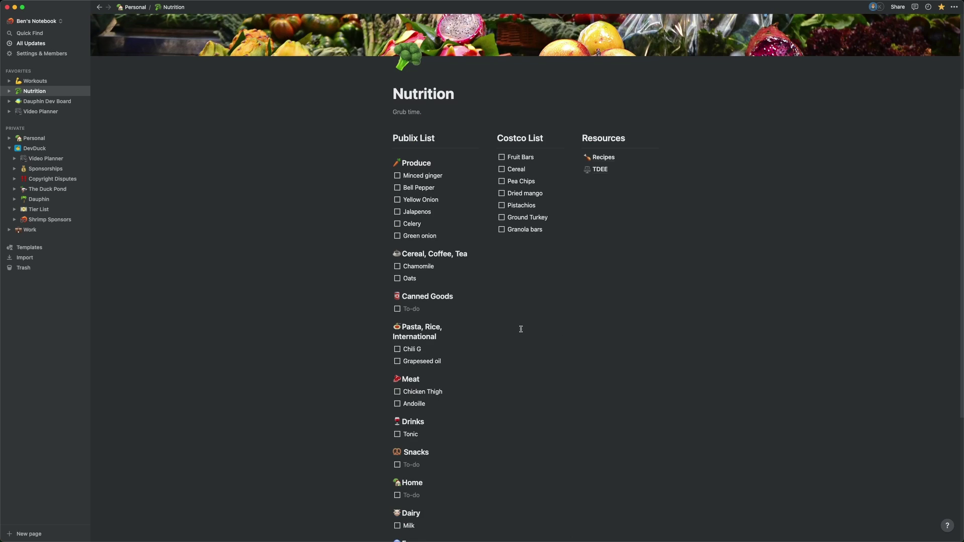
{"action": "left_click", "coordinate": [603, 157]}
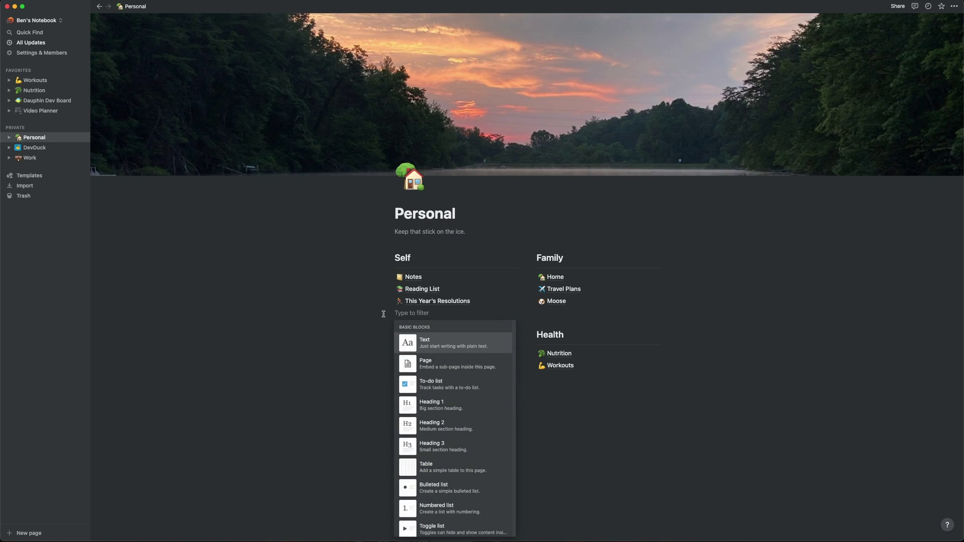
Step: Create an Untitled sub-page in Personal and preview the Habit Tracker template in its gallery
{"action": "left_click", "coordinate": [432, 361]}
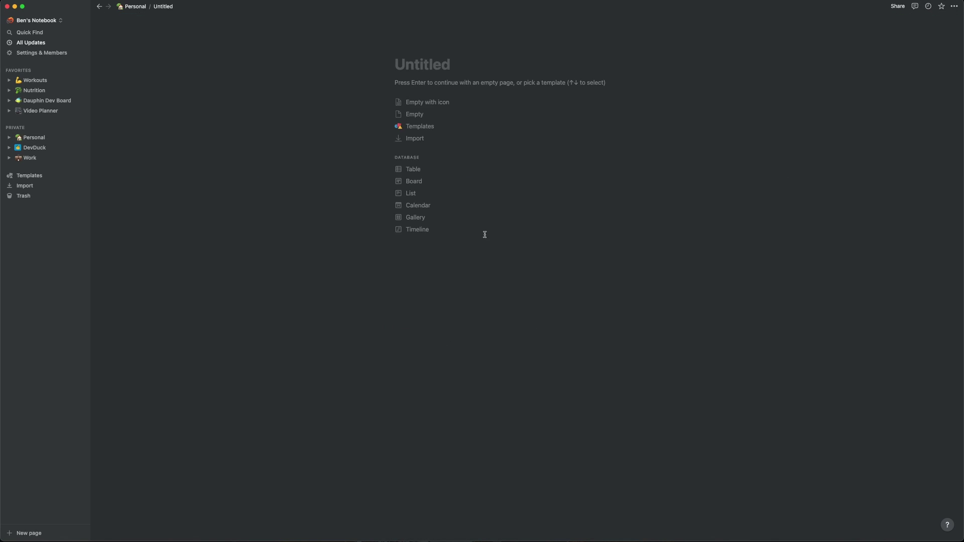
{"action": "left_click", "coordinate": [442, 126]}
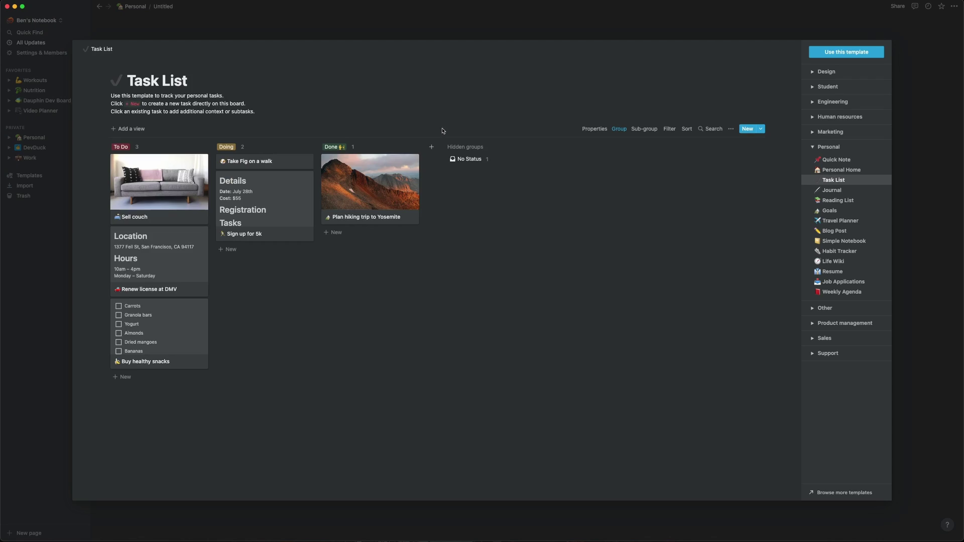
{"action": "left_click", "coordinate": [843, 252]}
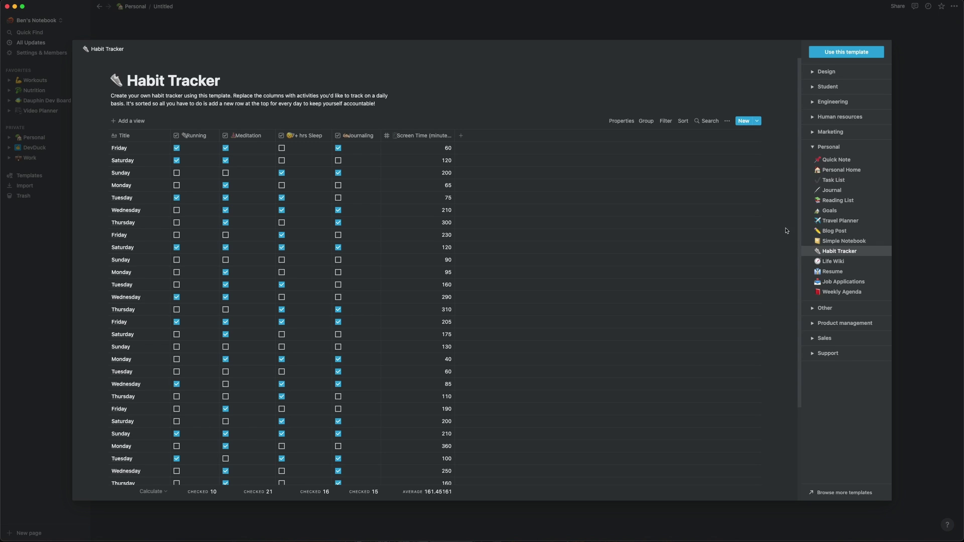